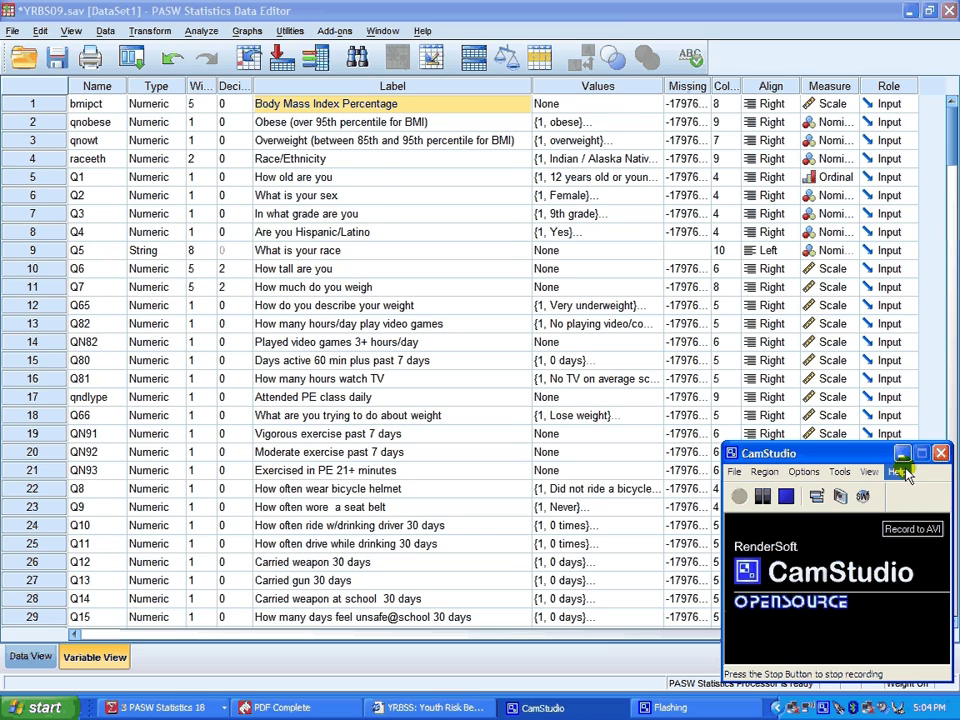
Inspect the value labels defined for qnobese, qnowt and race/ethnicity without changing them
left_click(902, 454)
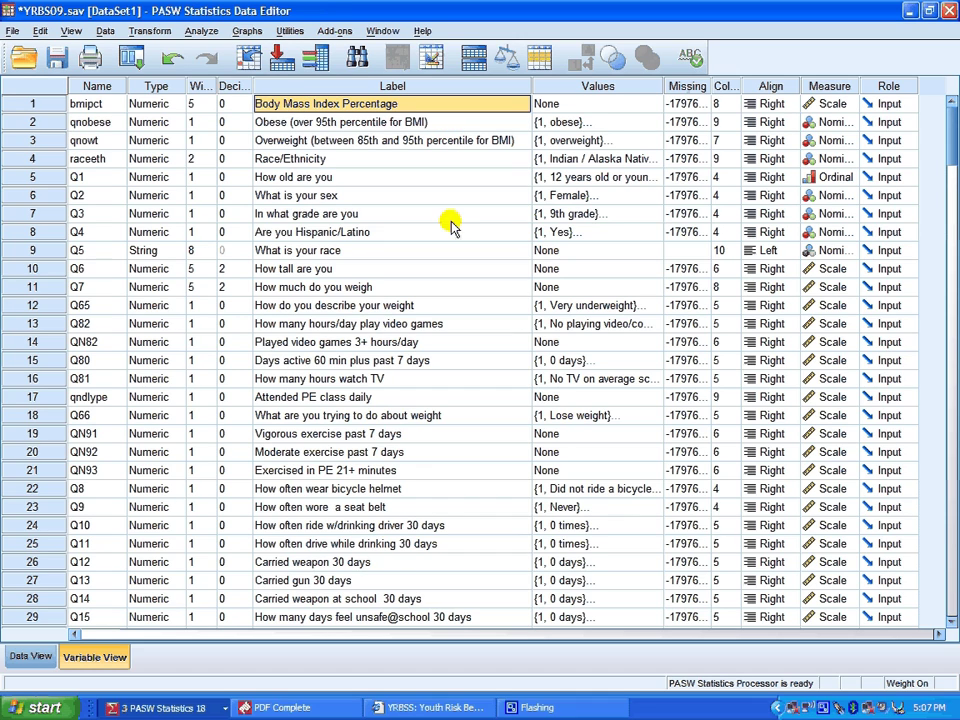
left_click(600, 122)
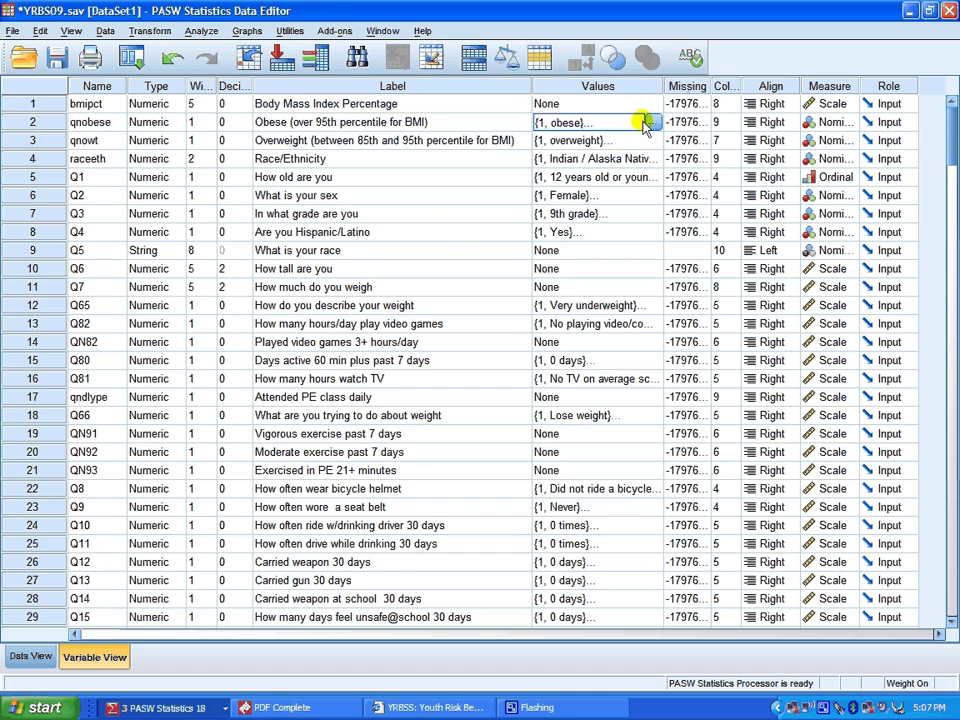
left_click(648, 122)
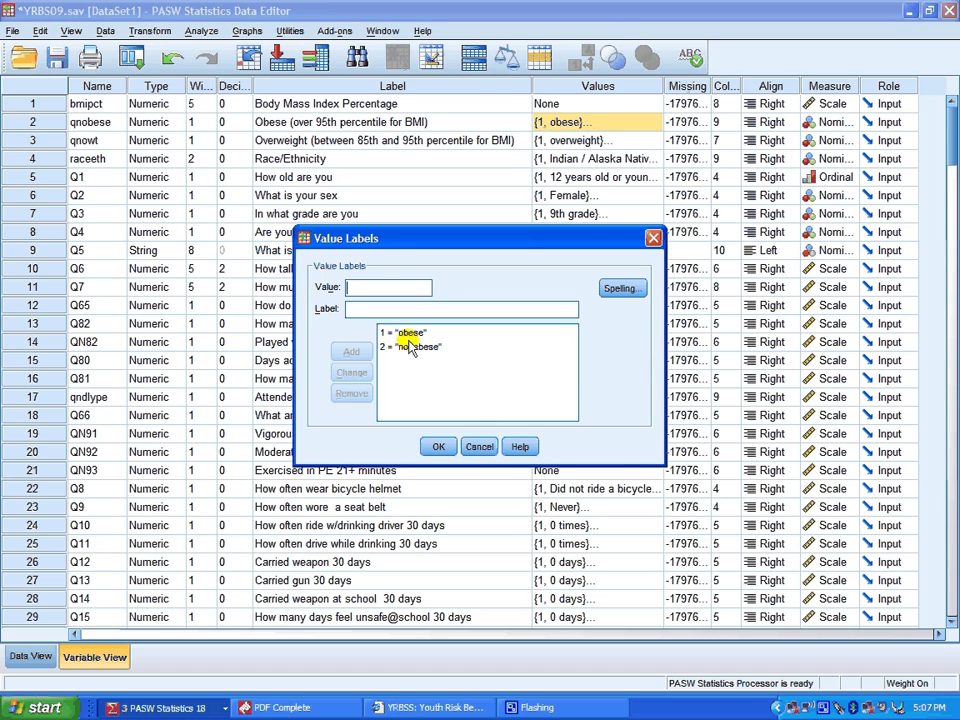
left_click(478, 447)
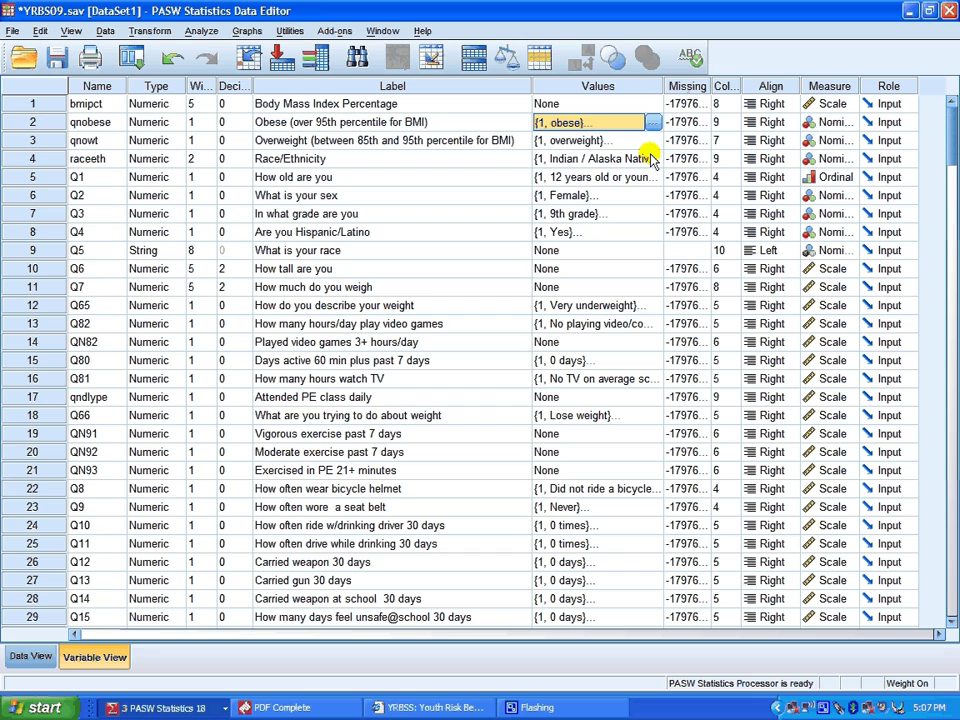
left_click(657, 146)
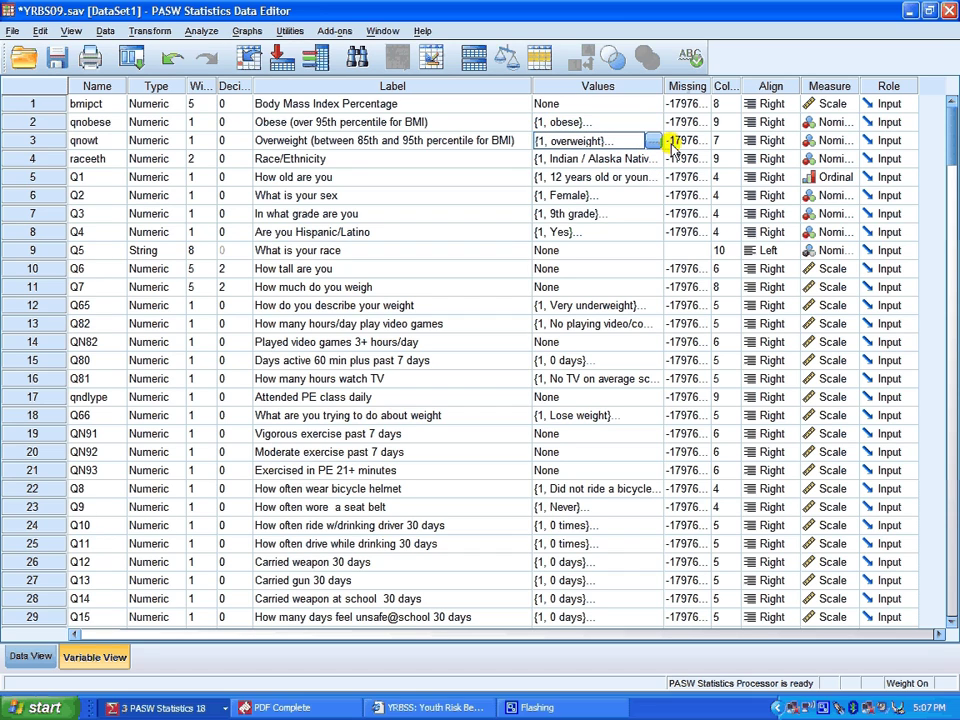
left_click(653, 141)
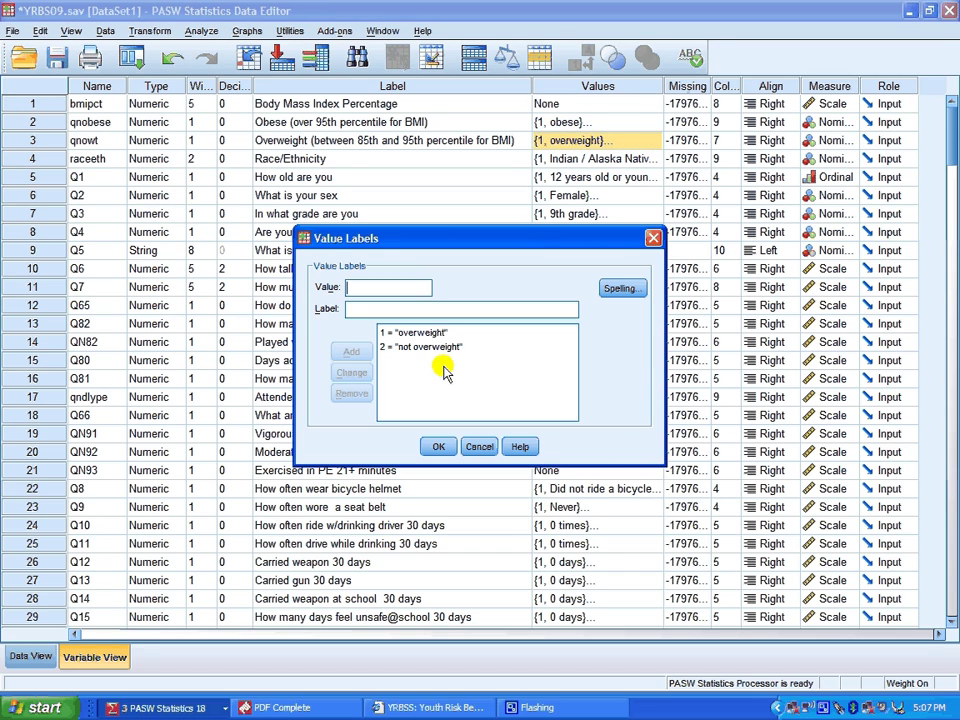
key("Escape")
left_click(650, 160)
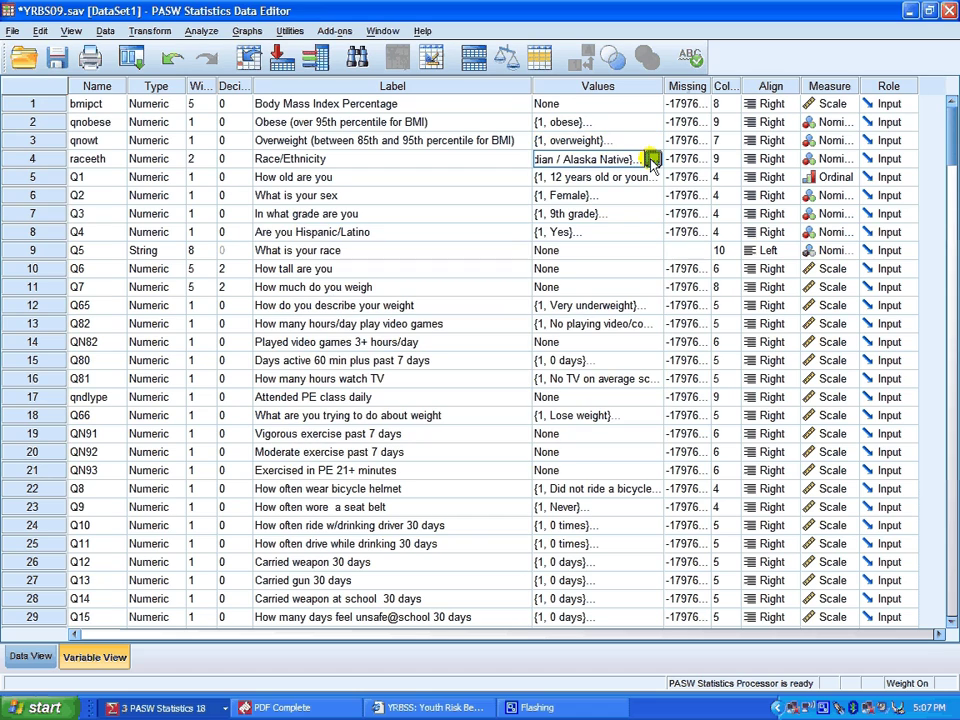
left_click(651, 160)
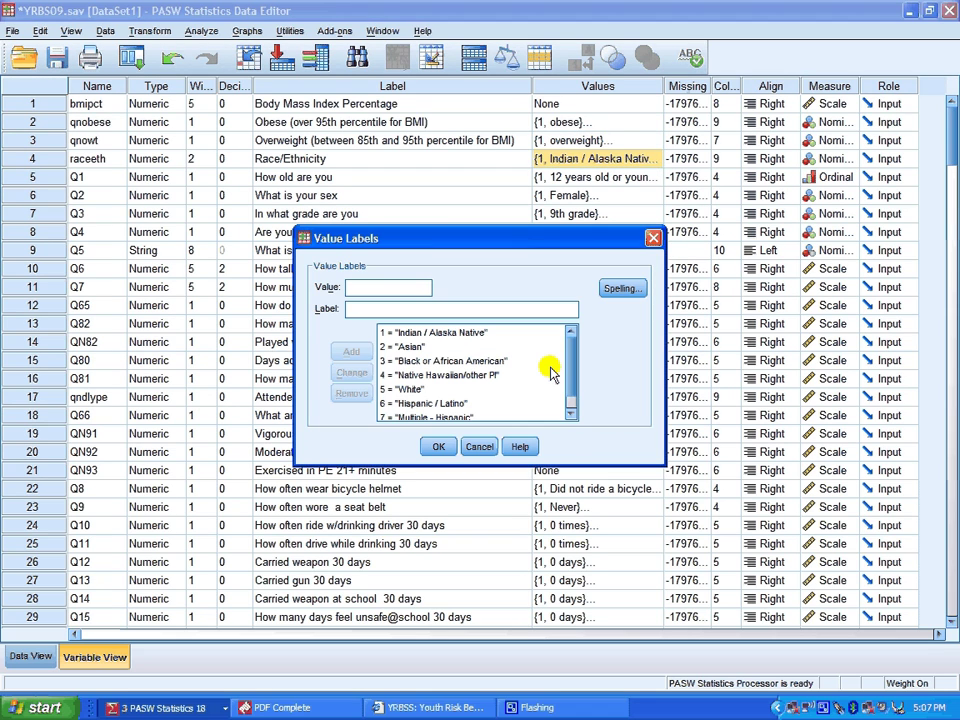
scroll(550, 373, "down", 1)
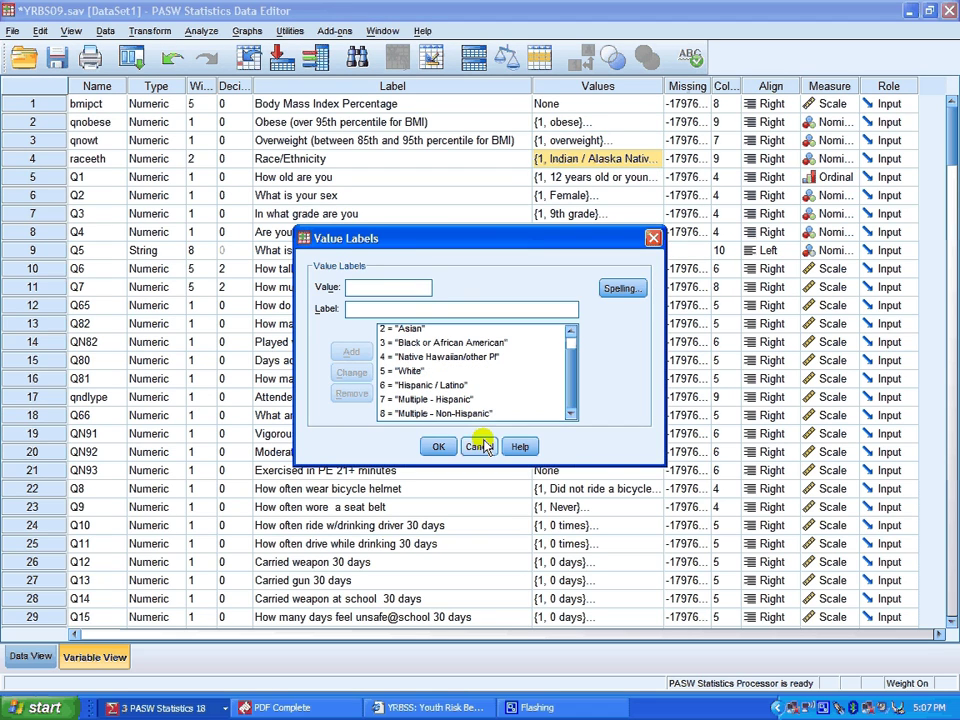
left_click(480, 446)
Inspect the value labels for age (Q1), sex (Q2) and grade (Q3) without changing them
left_click(656, 182)
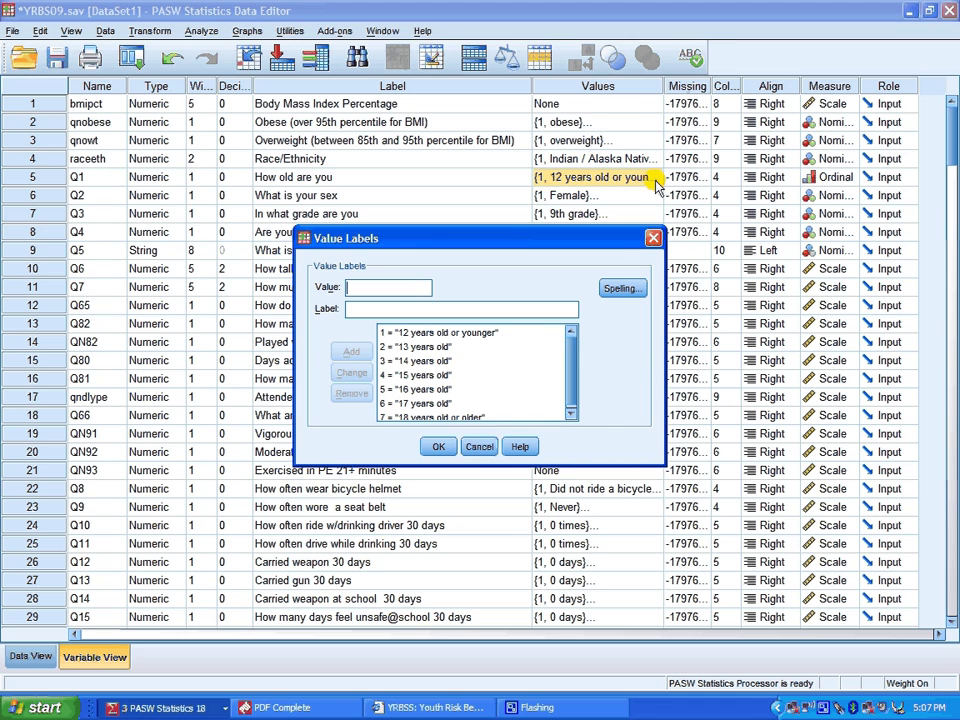
left_click(479, 446)
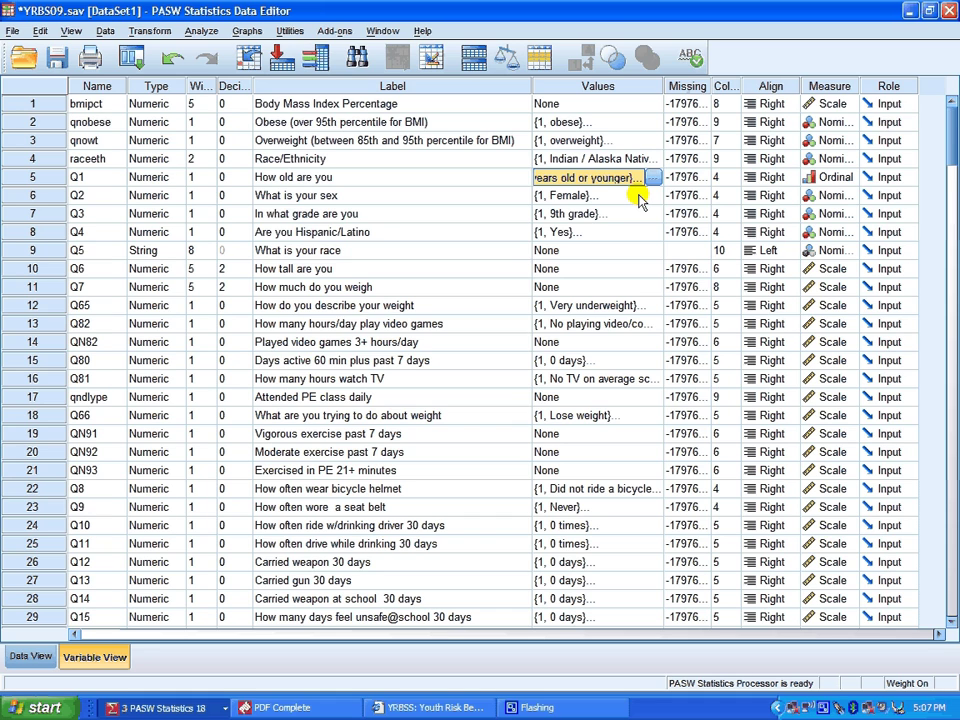
left_click(640, 196)
left_click(653, 195)
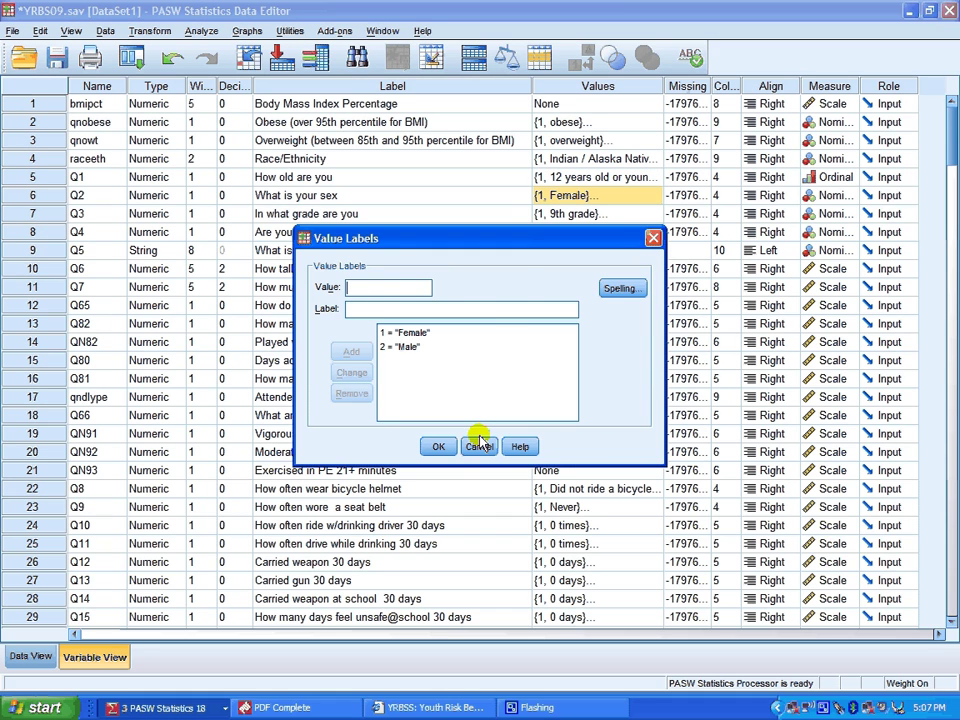
left_click(480, 444)
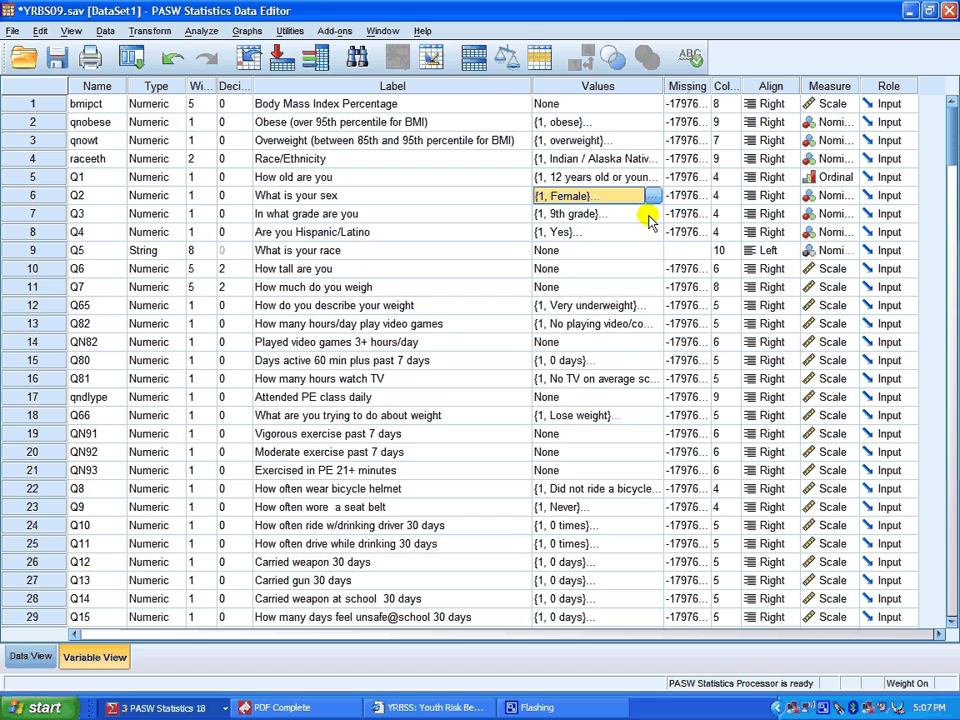
left_click(640, 214)
left_click(653, 213)
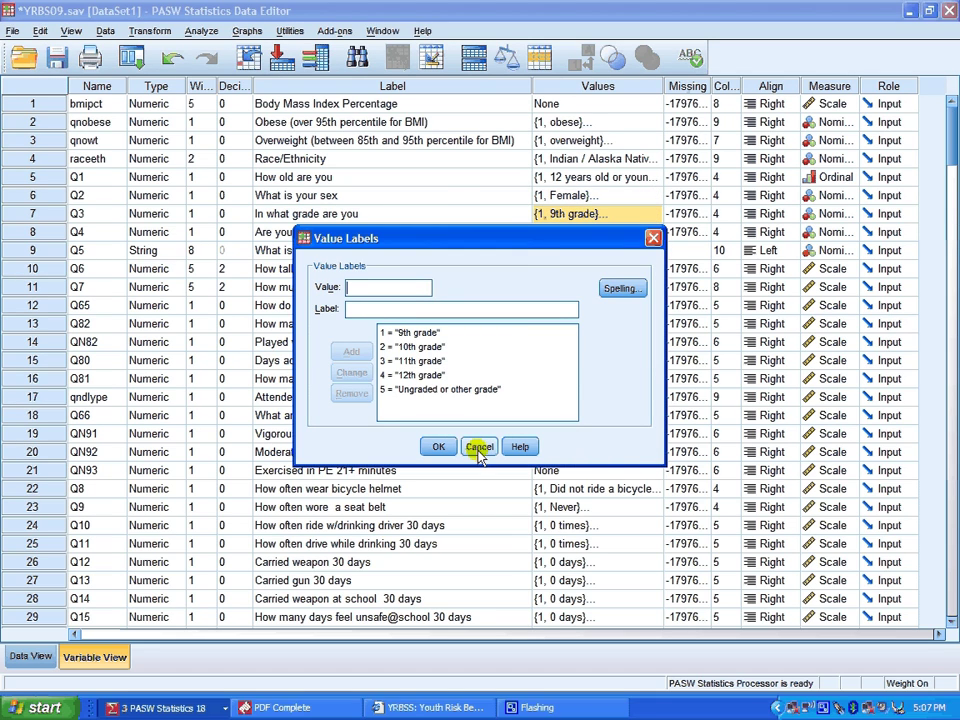
left_click(479, 448)
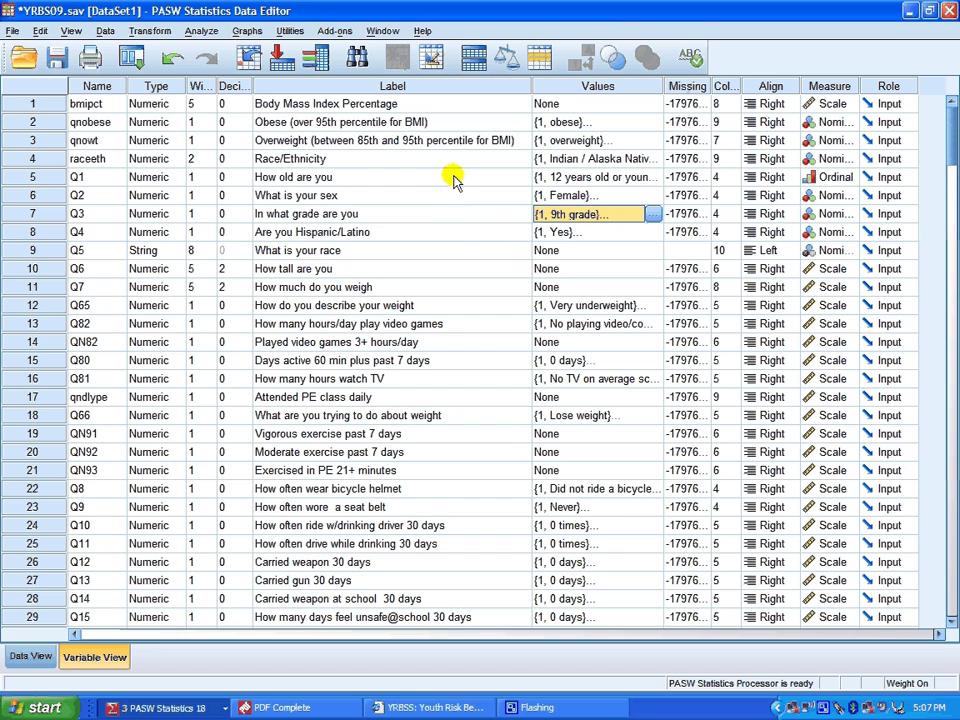
left_click(454, 233)
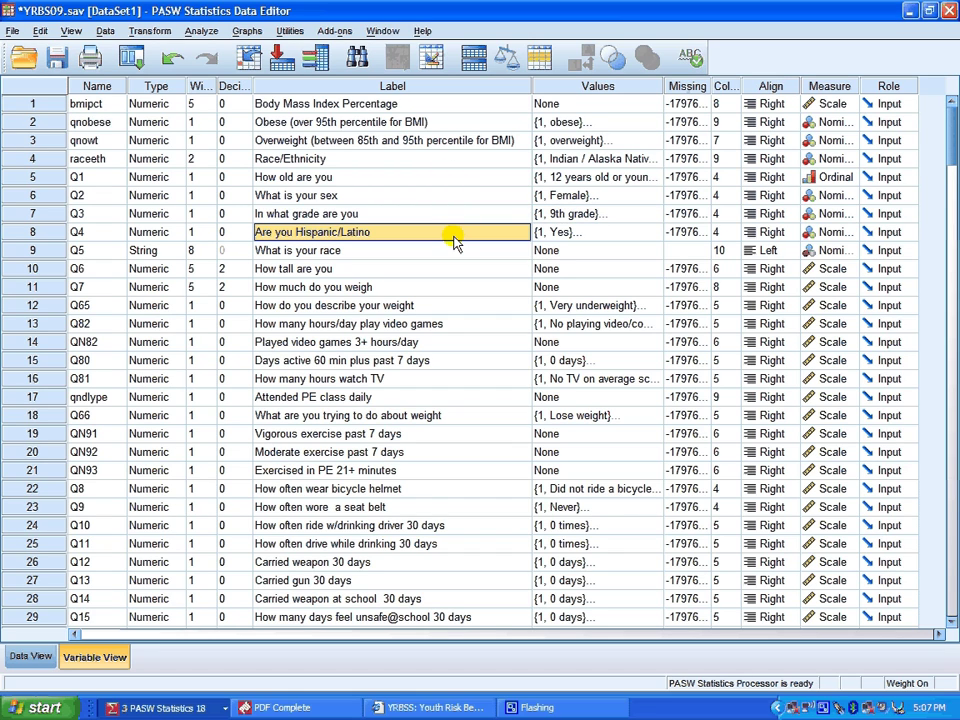
Back out of the One-Sample Nonparametric Tests setup and open the legacy Chi-square Test dialog instead
left_click(203, 31)
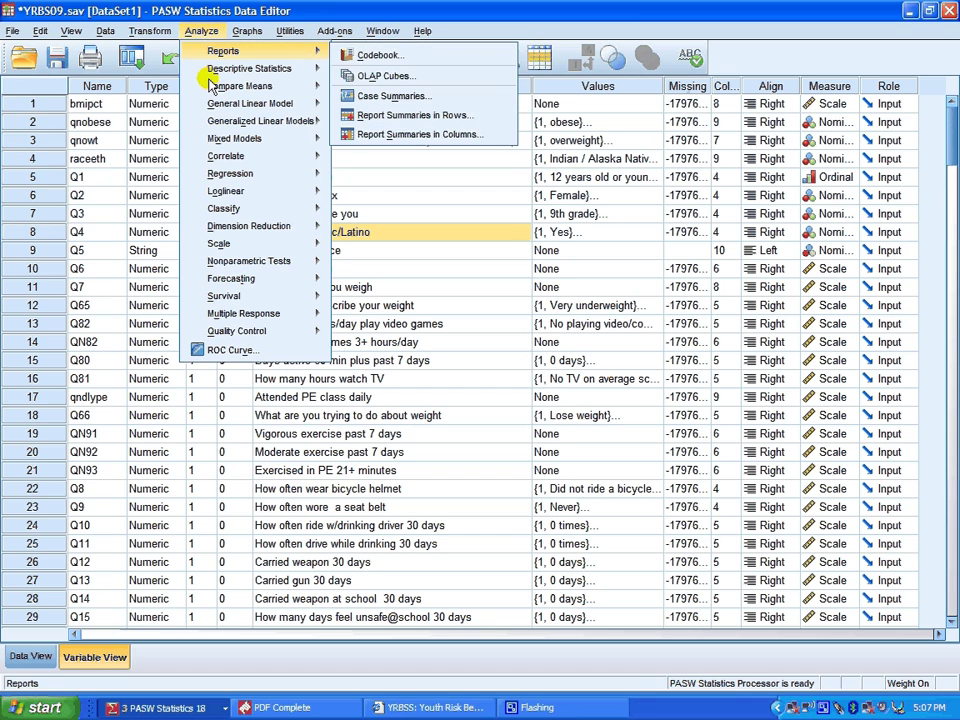
mouse_move(276, 266)
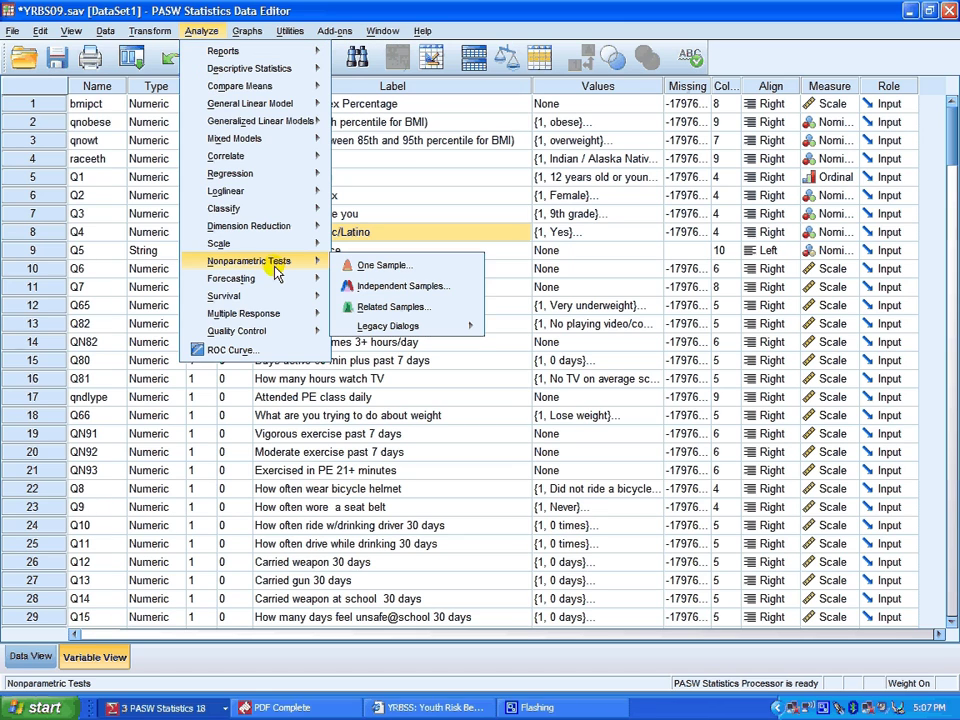
left_click(389, 270)
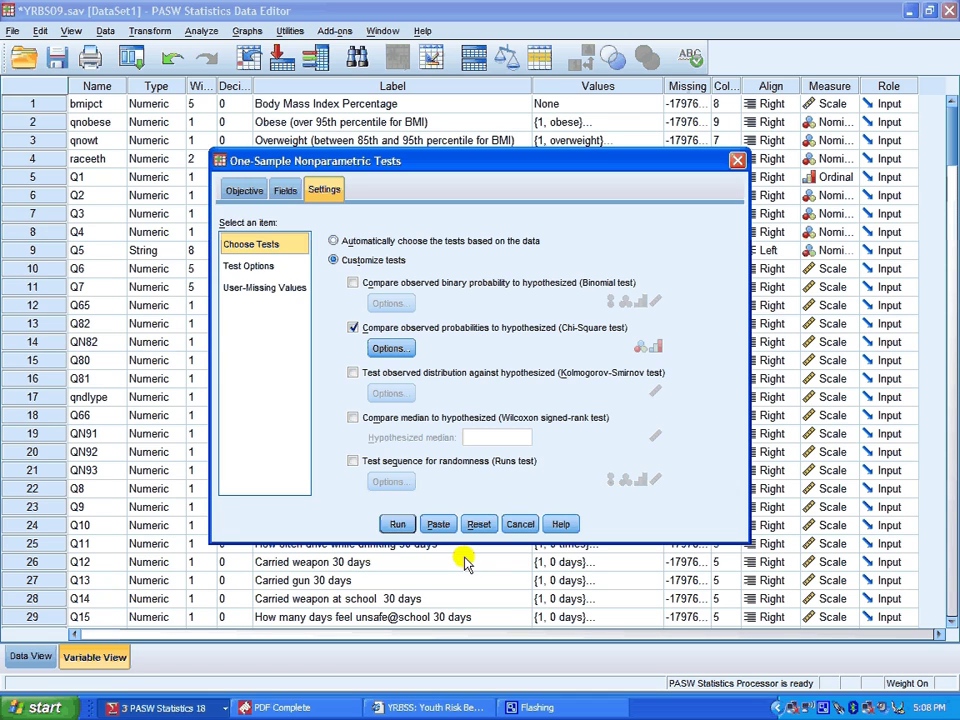
key("Escape")
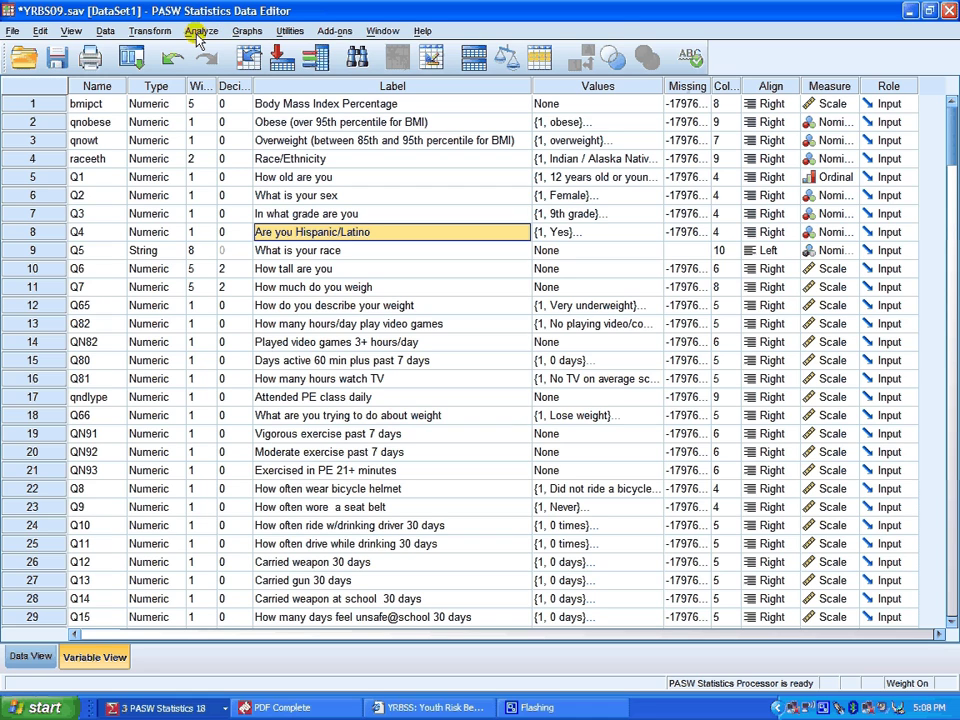
left_click(197, 34)
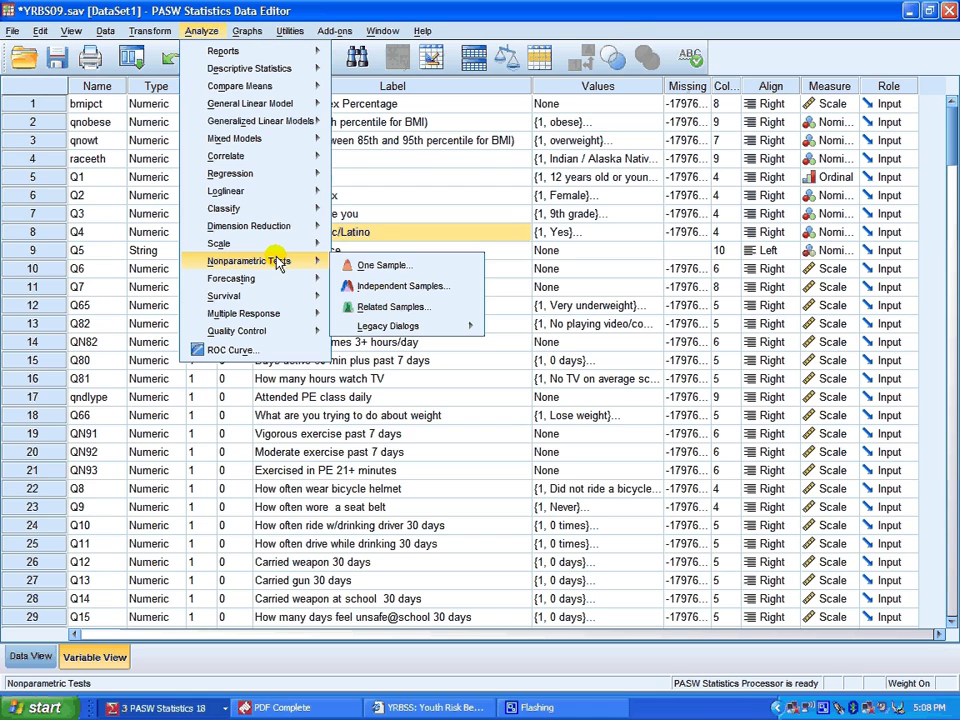
mouse_move(486, 331)
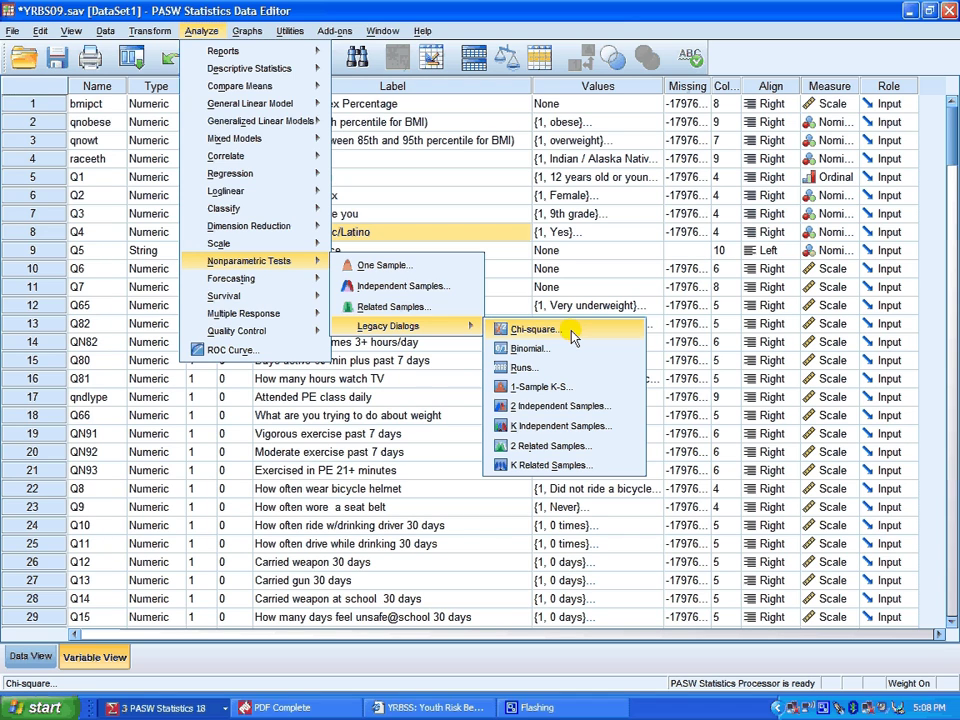
left_click(536, 330)
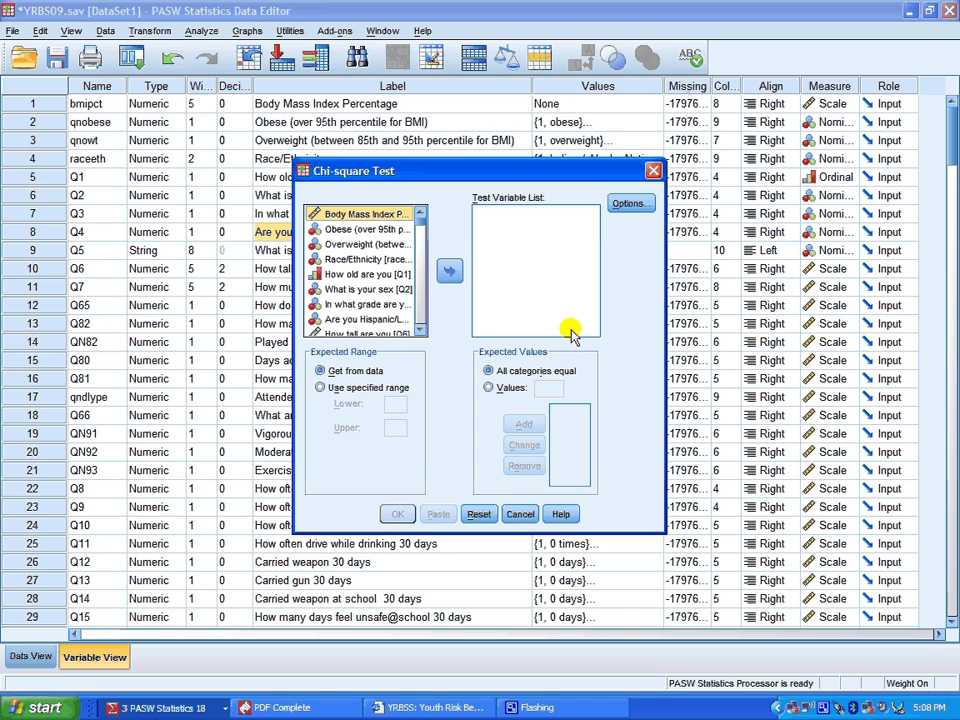
Add obese, overweight, race/ethnicity, age (Q1), sex (Q2) and grade (Q3) to the Test Variable List
double_click(345, 233)
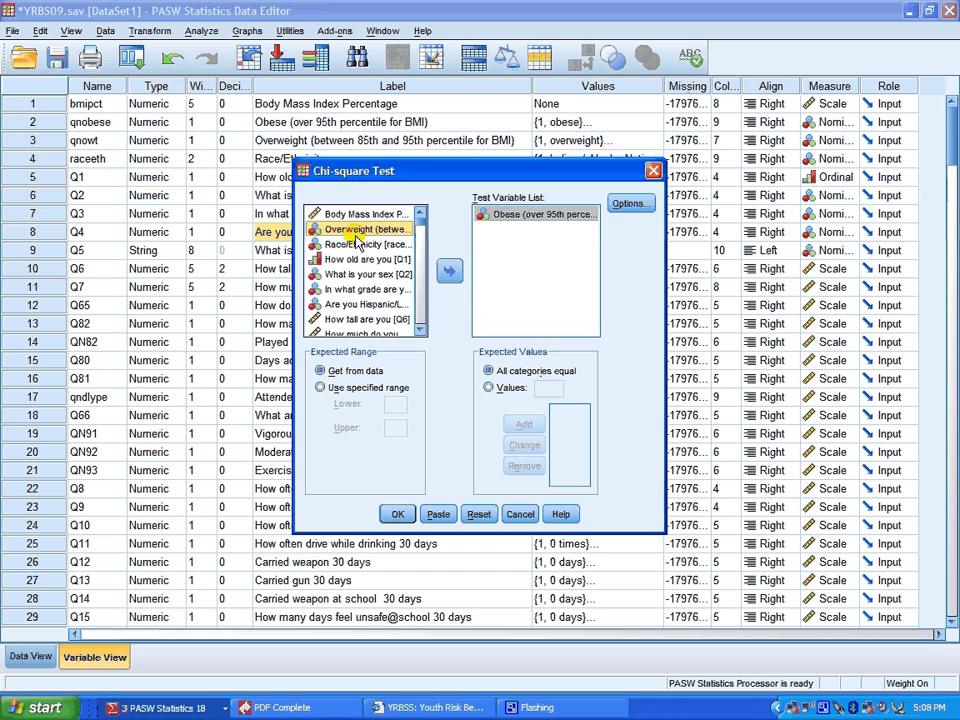
double_click(356, 233)
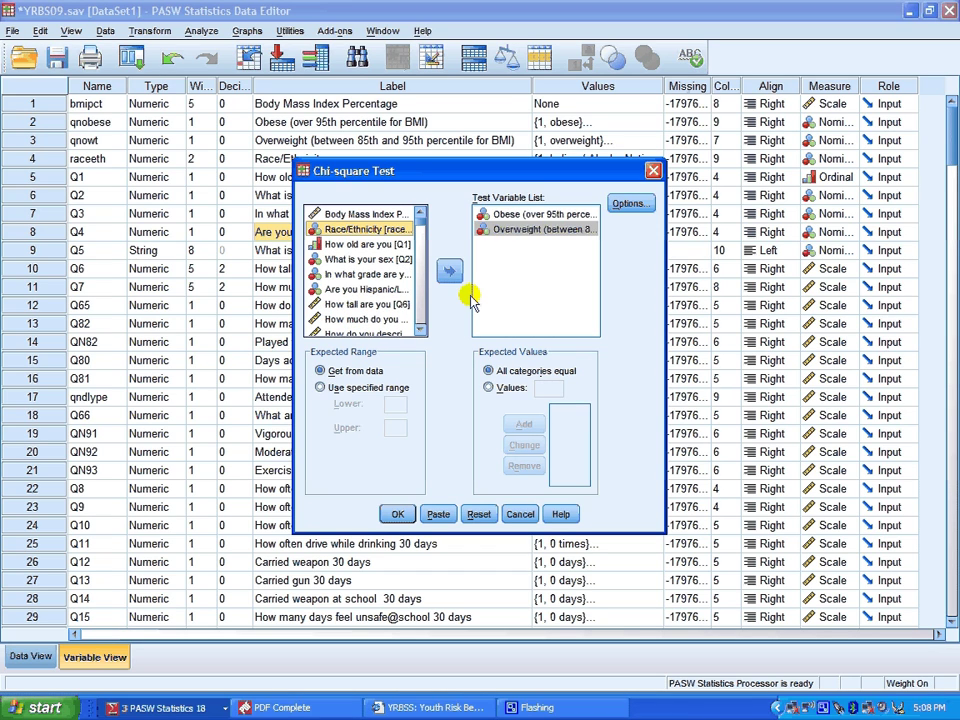
double_click(347, 229)
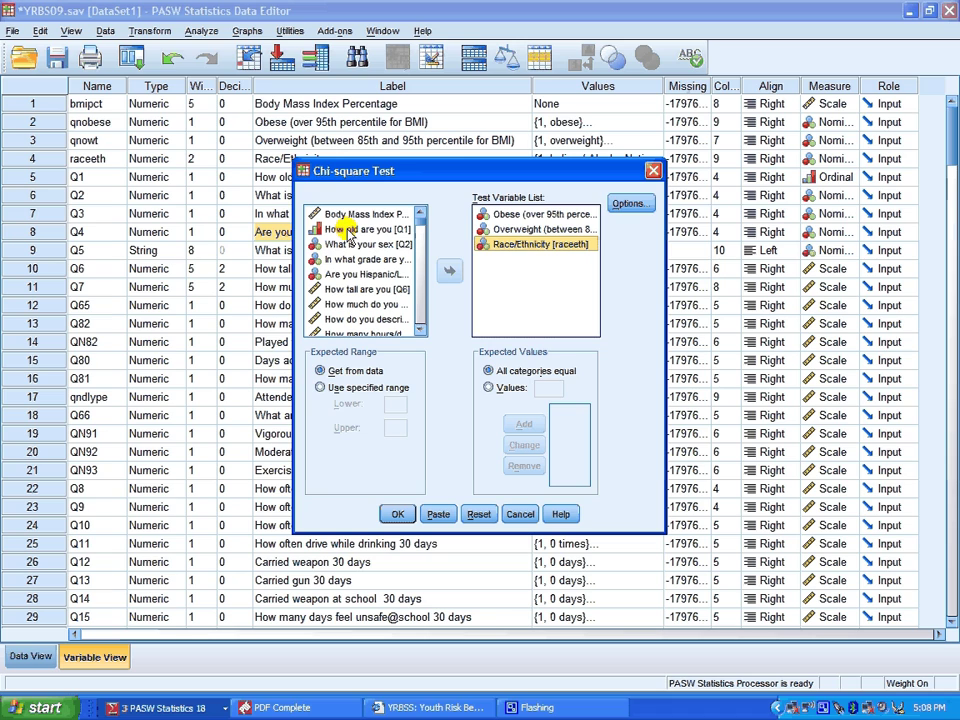
double_click(349, 231)
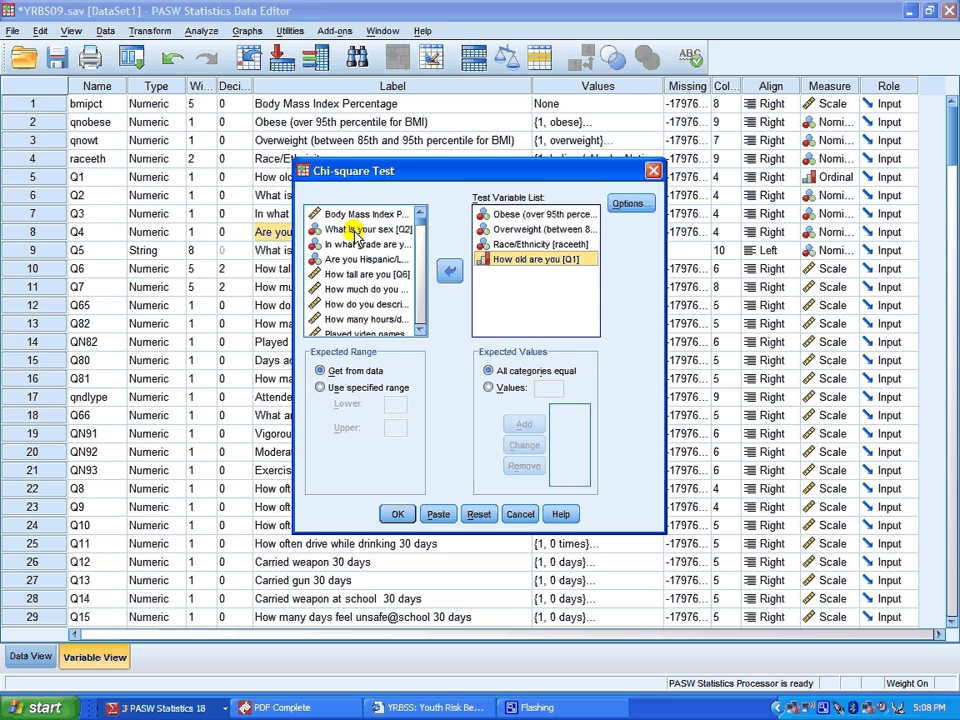
left_click_drag(356, 233, 527, 286)
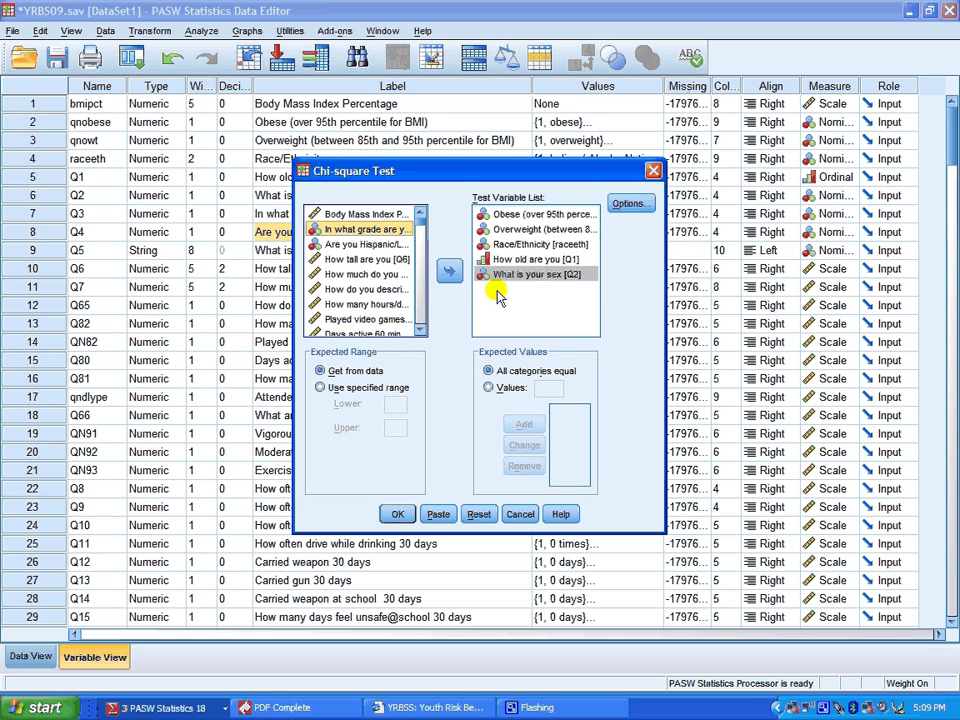
left_click(449, 271)
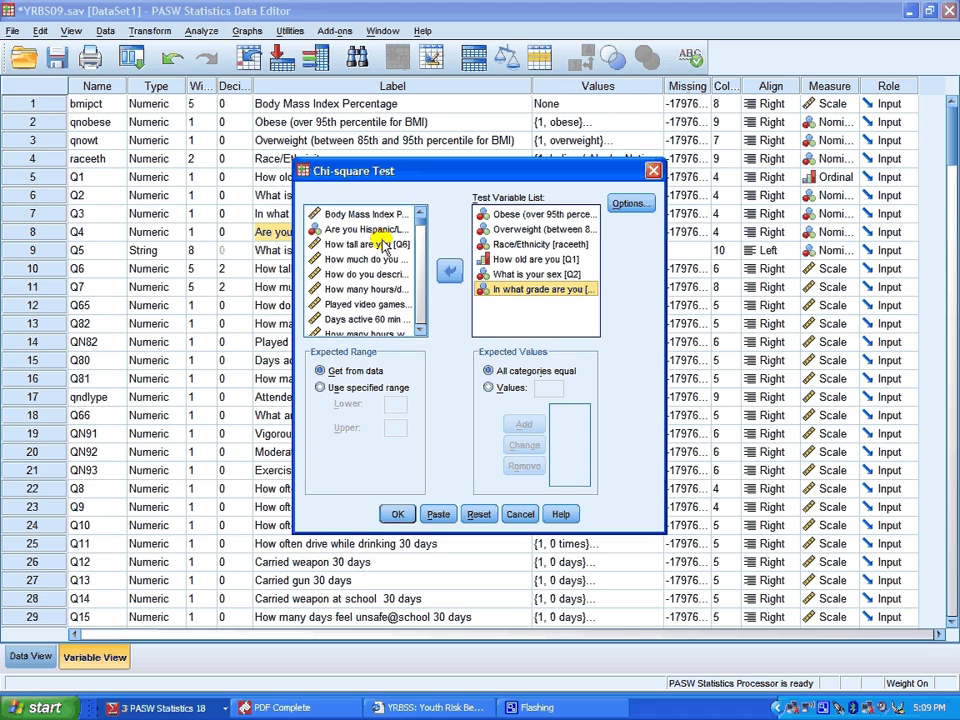
left_click(352, 230)
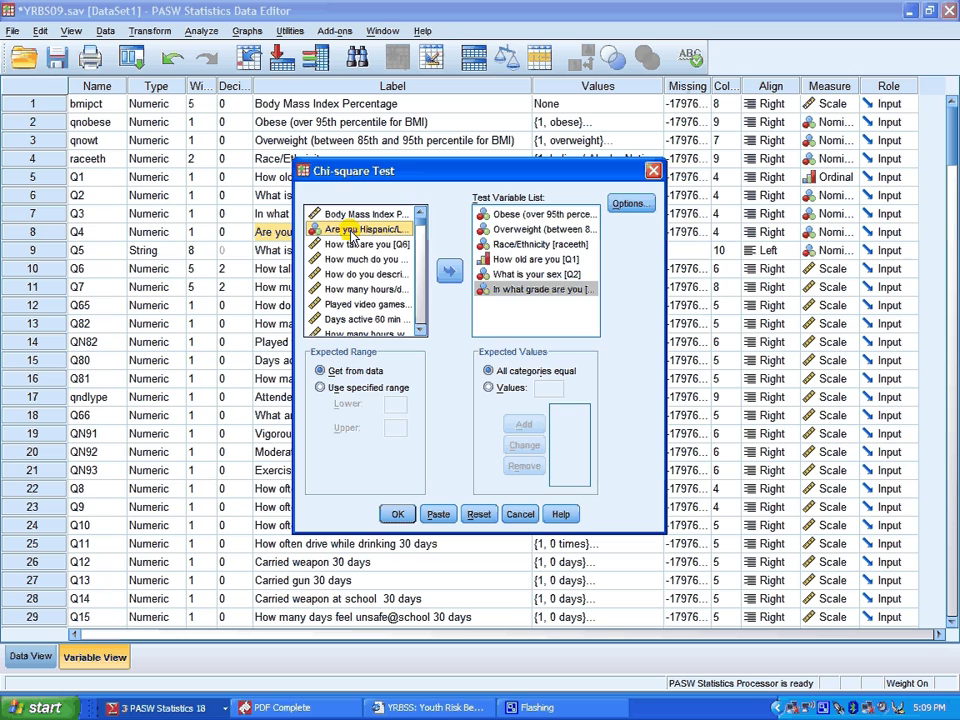
left_click(518, 320)
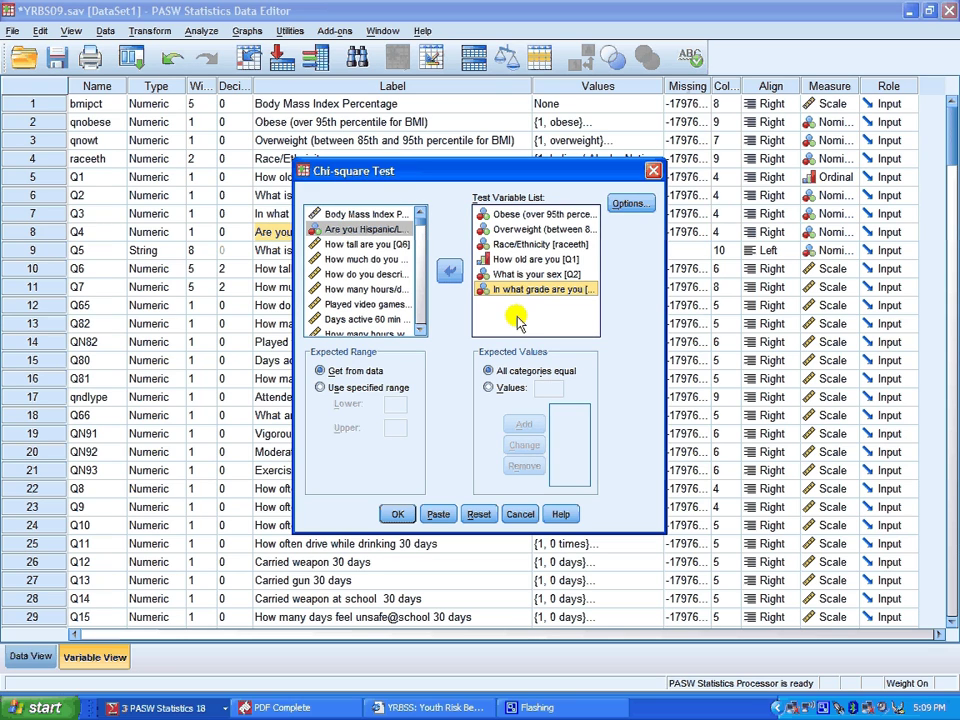
left_click(630, 203)
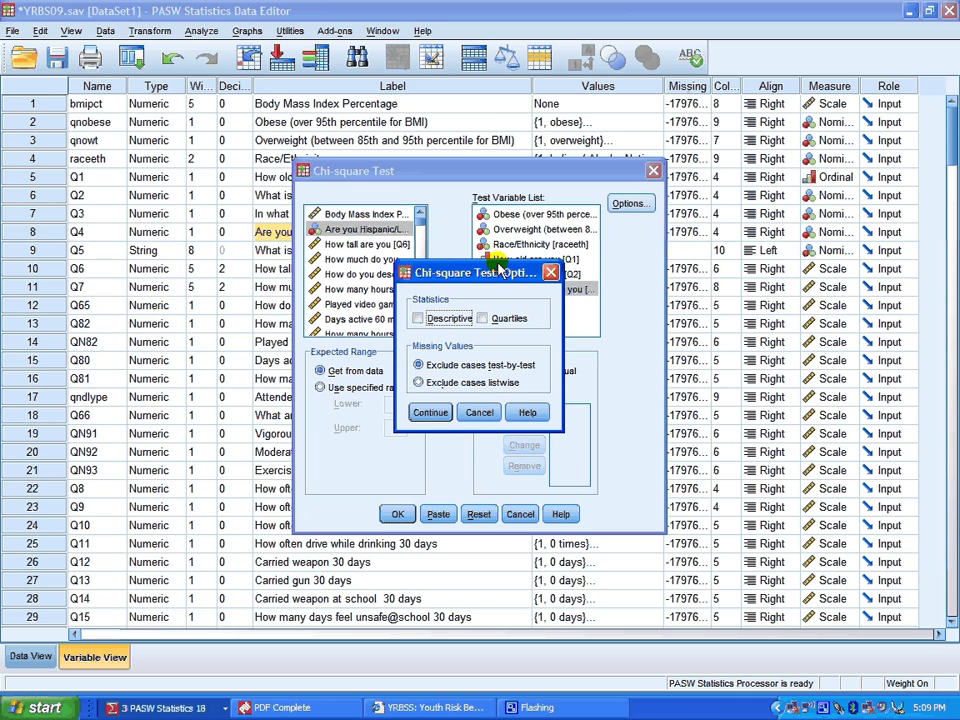
left_click_drag(498, 268, 464, 312)
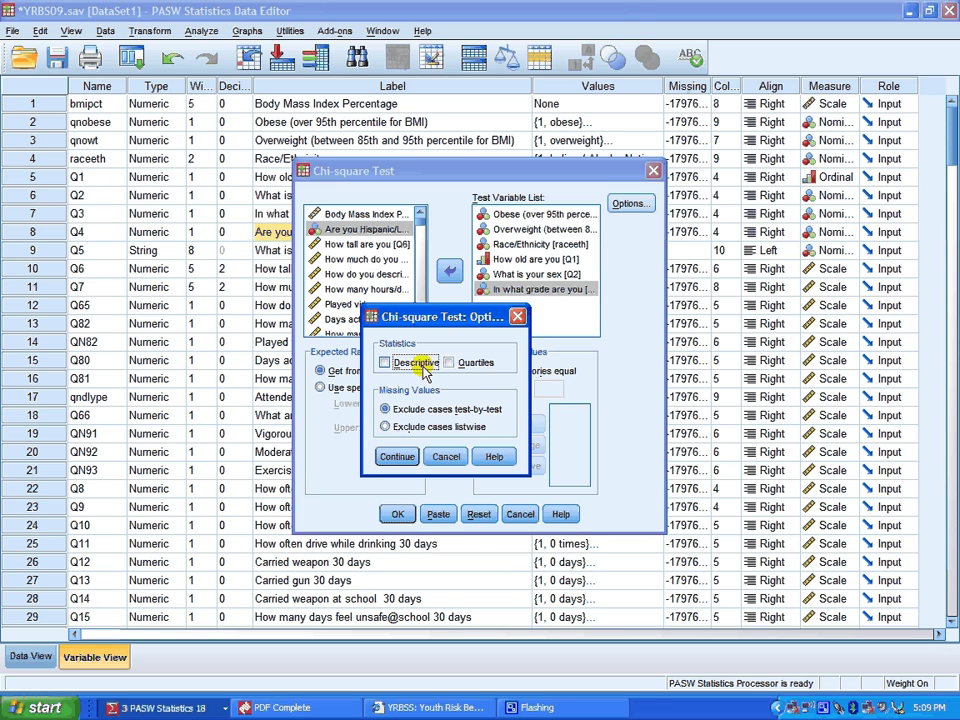
left_click(397, 456)
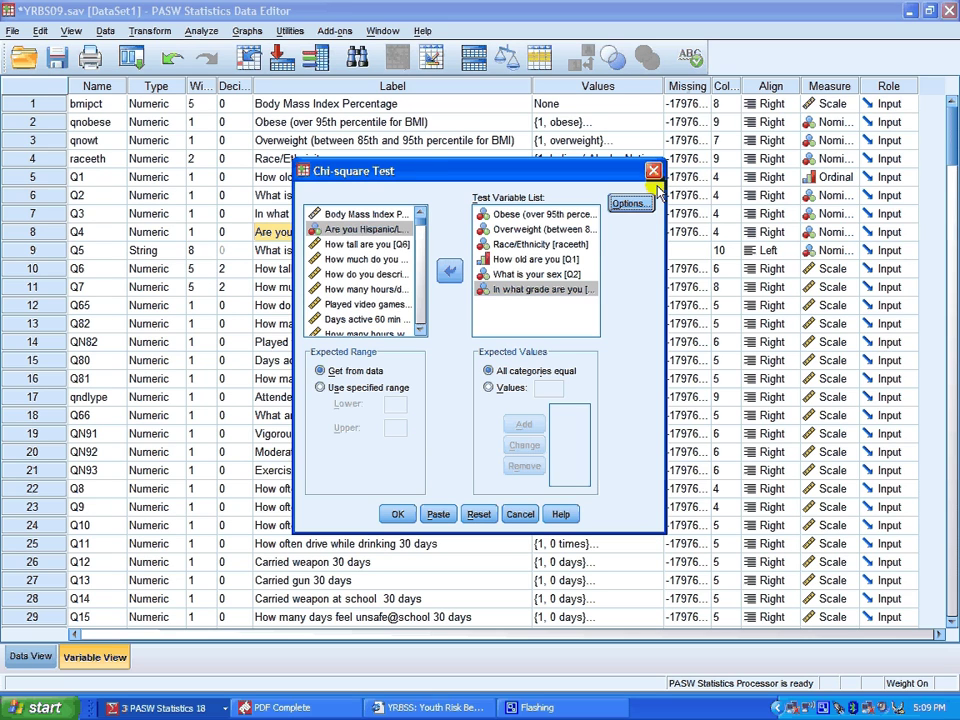
left_click_drag(416, 178, 378, 116)
Keep All categories equal as expected values, run the chi-square test and maximize the Viewer
left_click(362, 453)
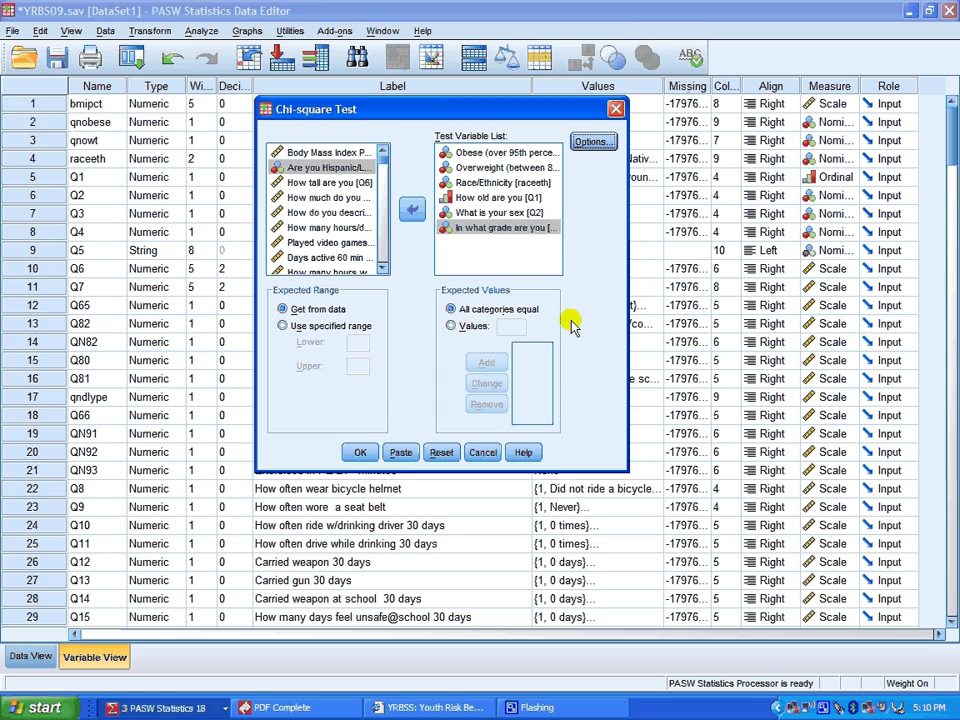
left_click(450, 327)
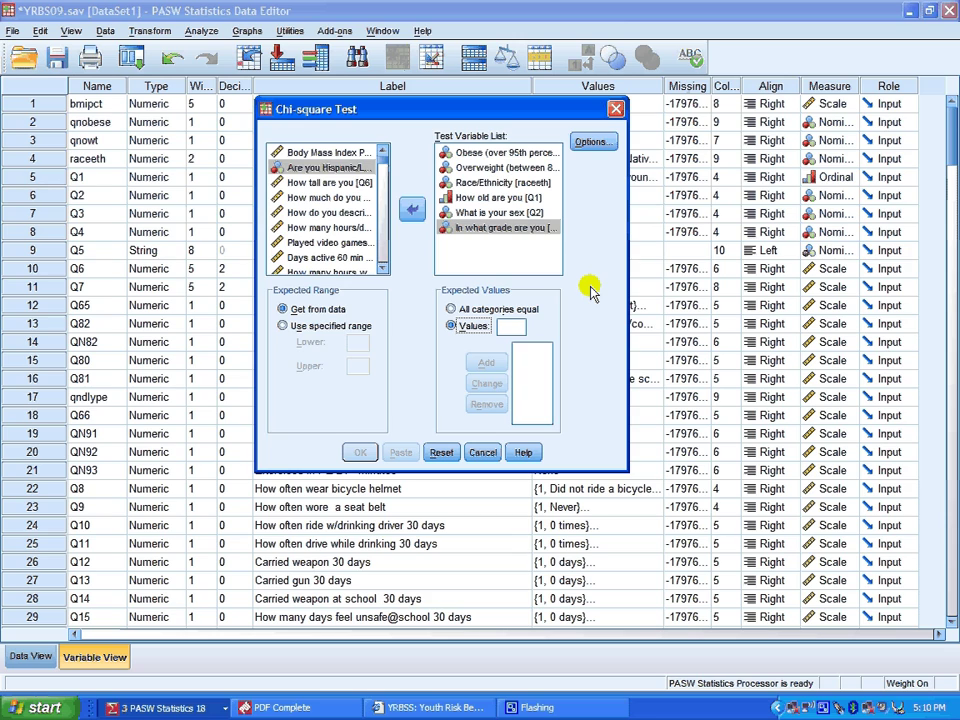
left_click(463, 311)
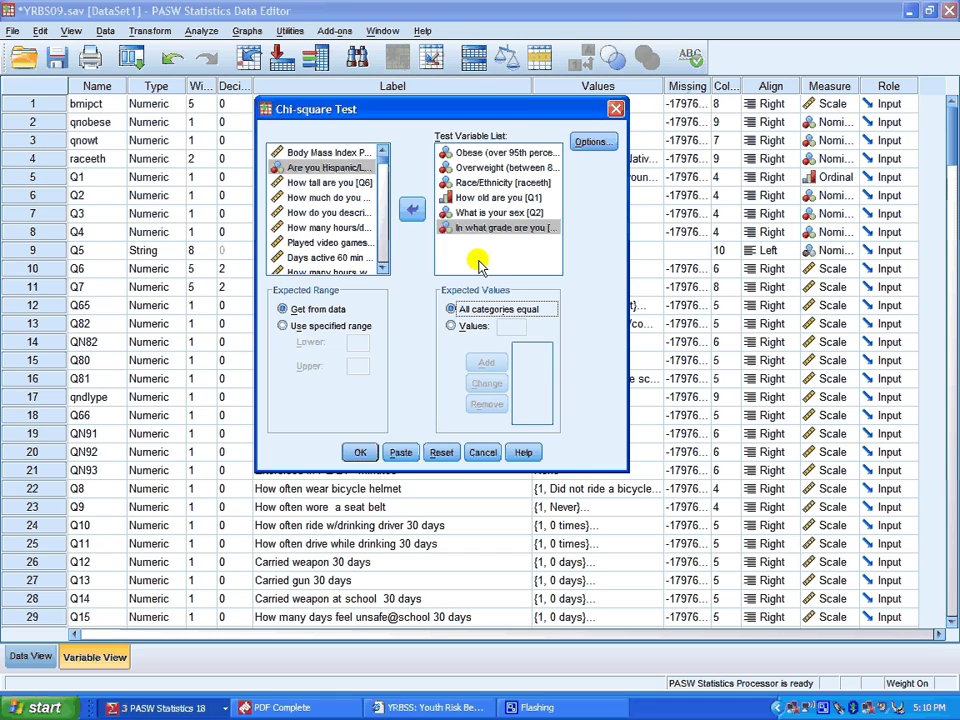
left_click(453, 199)
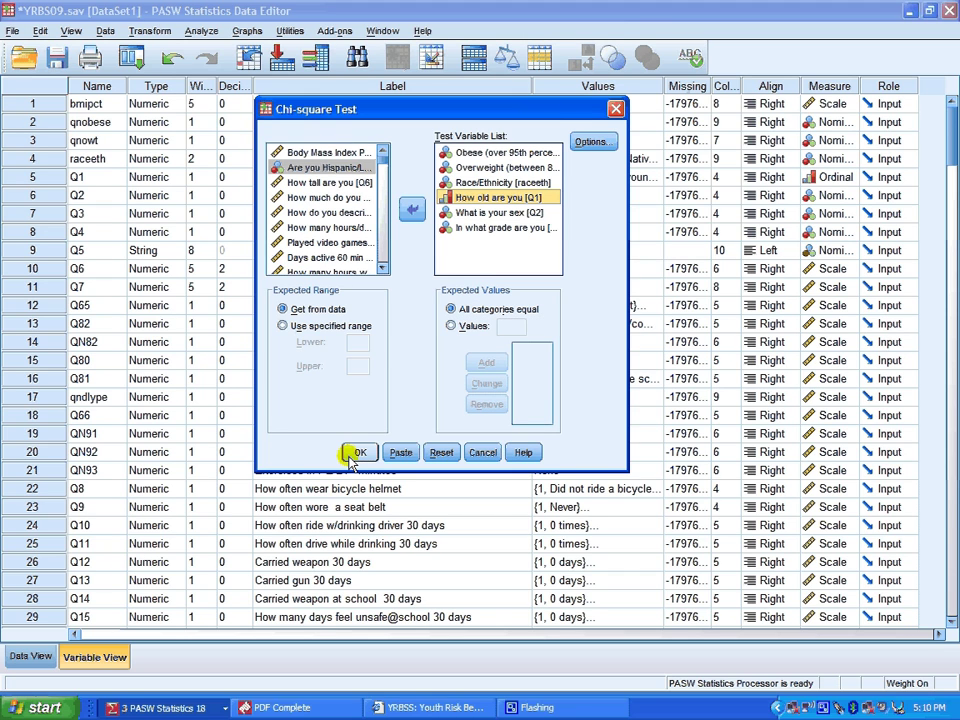
left_click(354, 453)
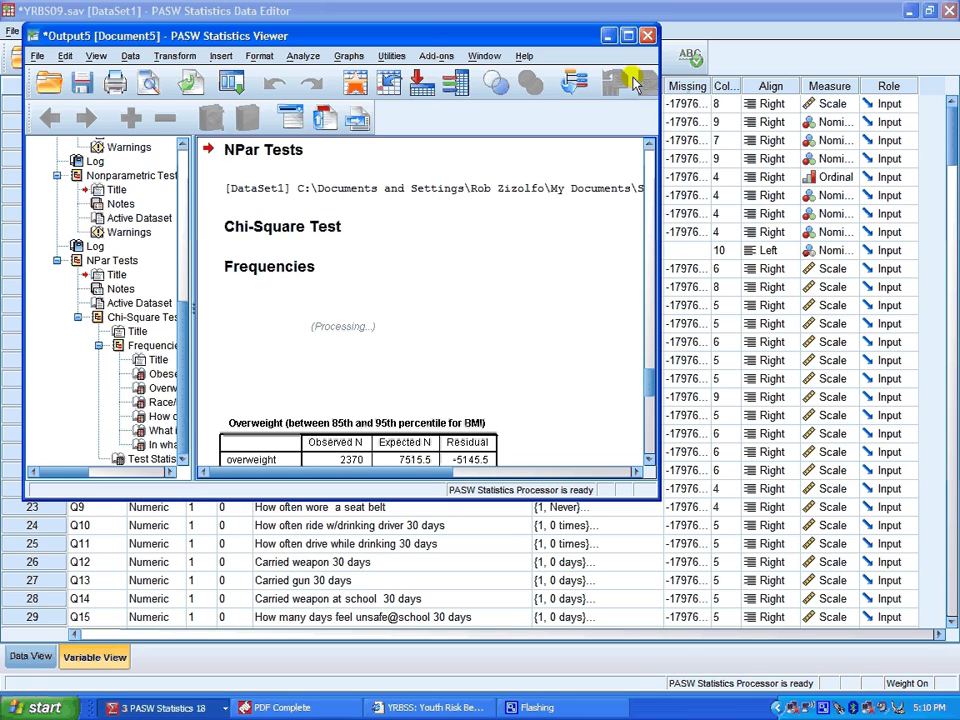
left_click(628, 35)
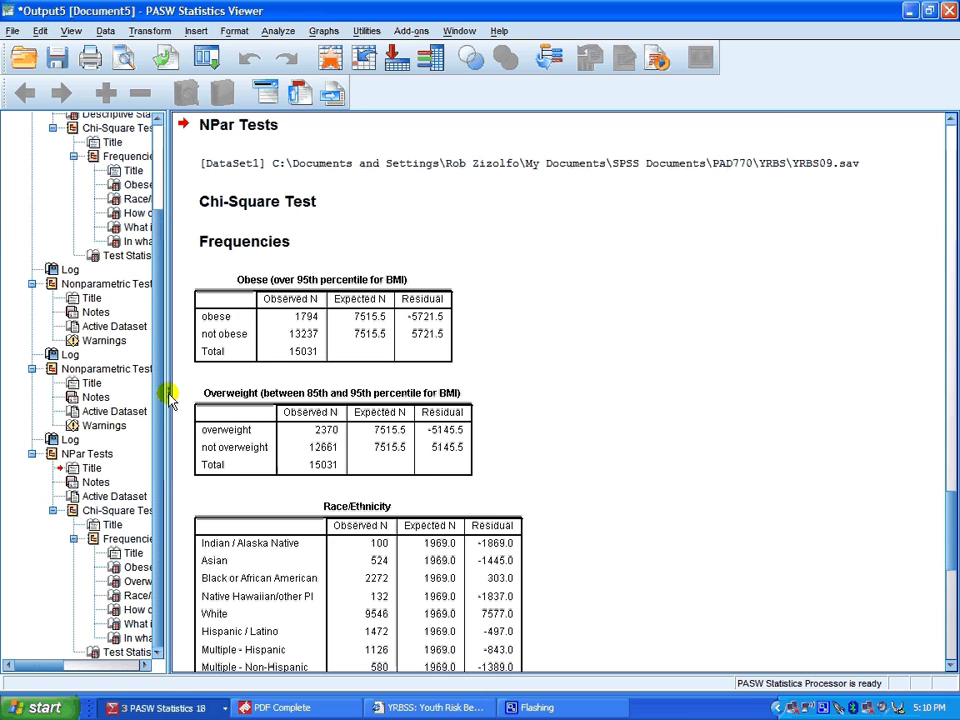
Collapse the output outline pane so the chi-square frequency tables fill the Viewer
left_click_drag(950, 567, 953, 573)
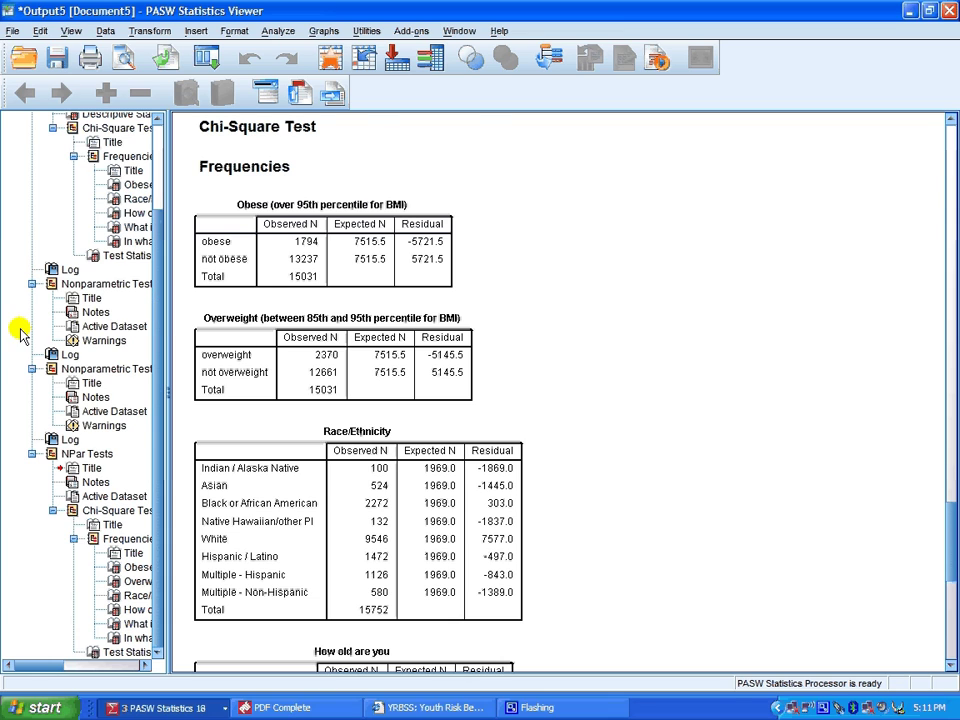
left_click_drag(168, 333, 20, 333)
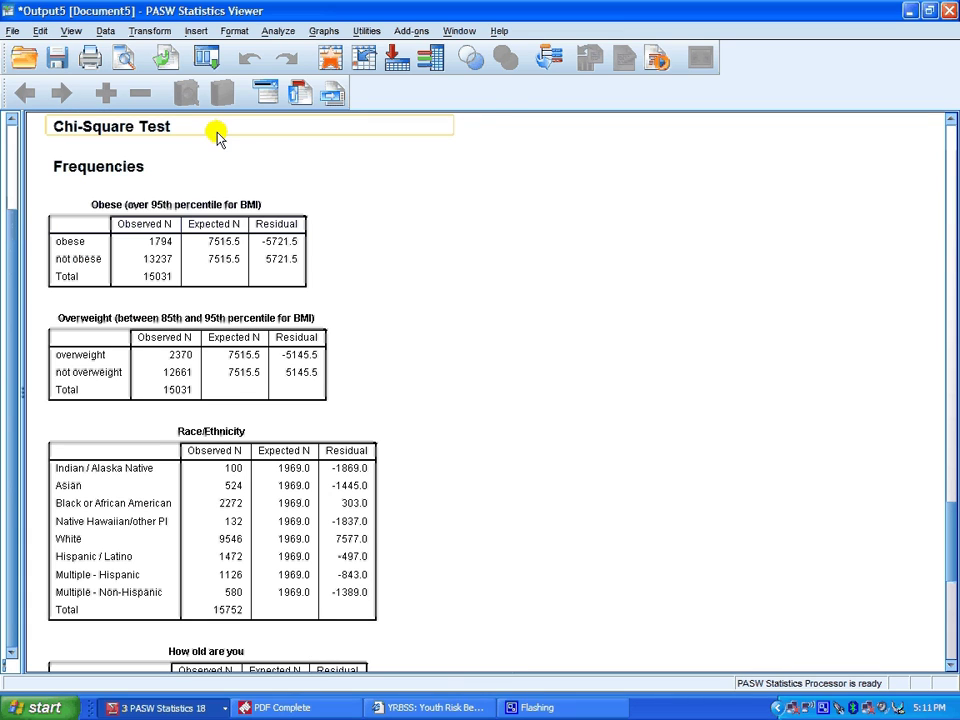
Select the Obese and Overweight tables, then scroll down to Test Statistics and back to the top
left_click(110, 250)
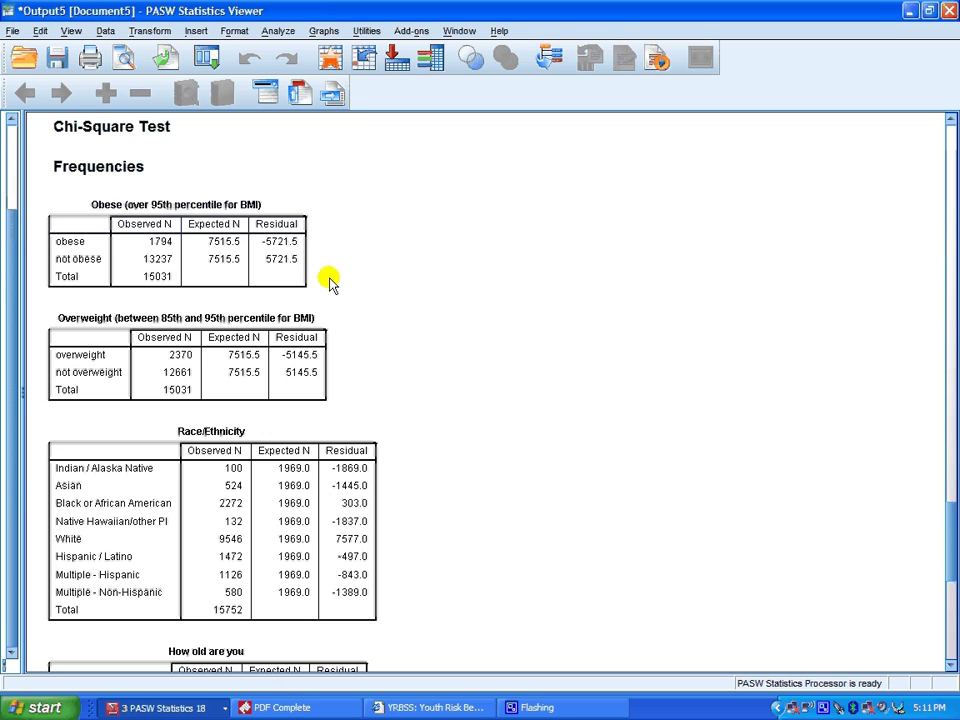
left_click(237, 313)
scroll(446, 381, "down", 3)
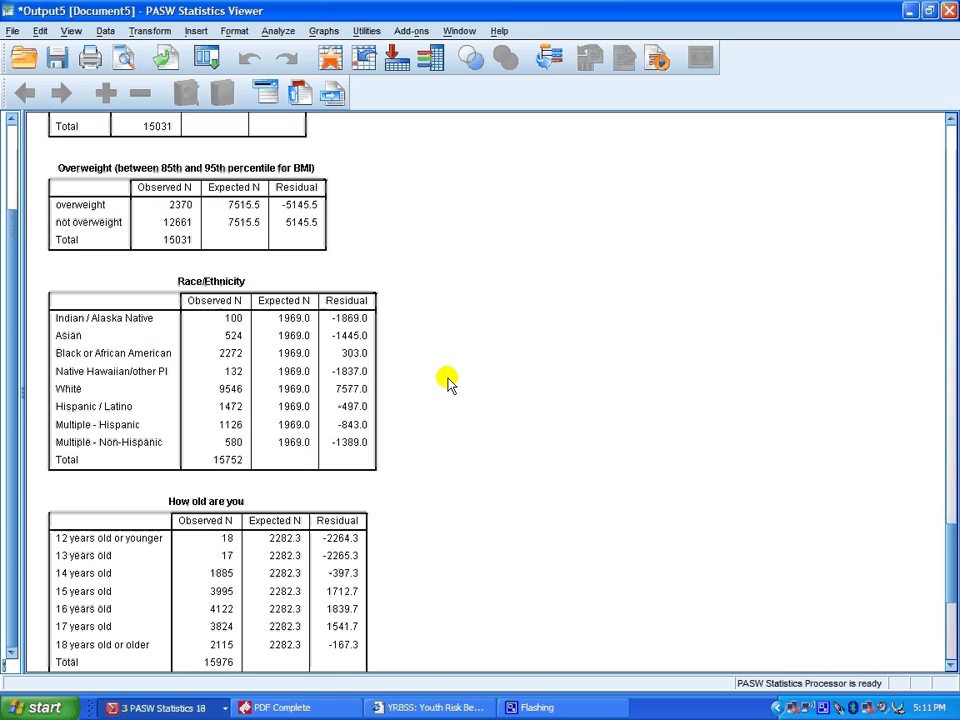
scroll(446, 381, "down", 6)
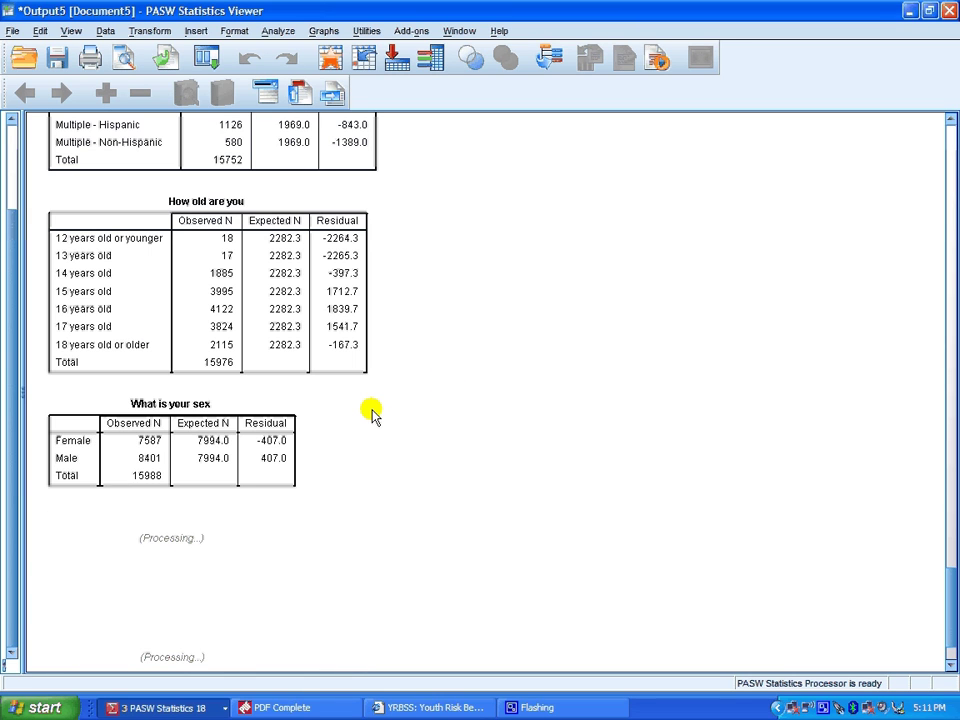
scroll(300, 500, "down", 3)
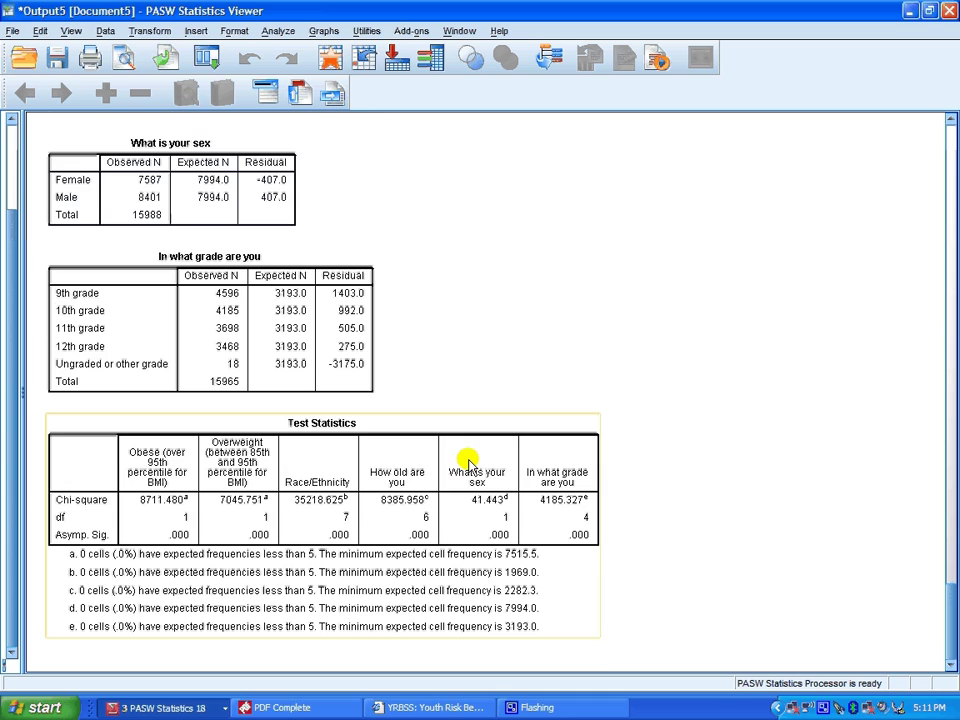
scroll(470, 462, "up", 7)
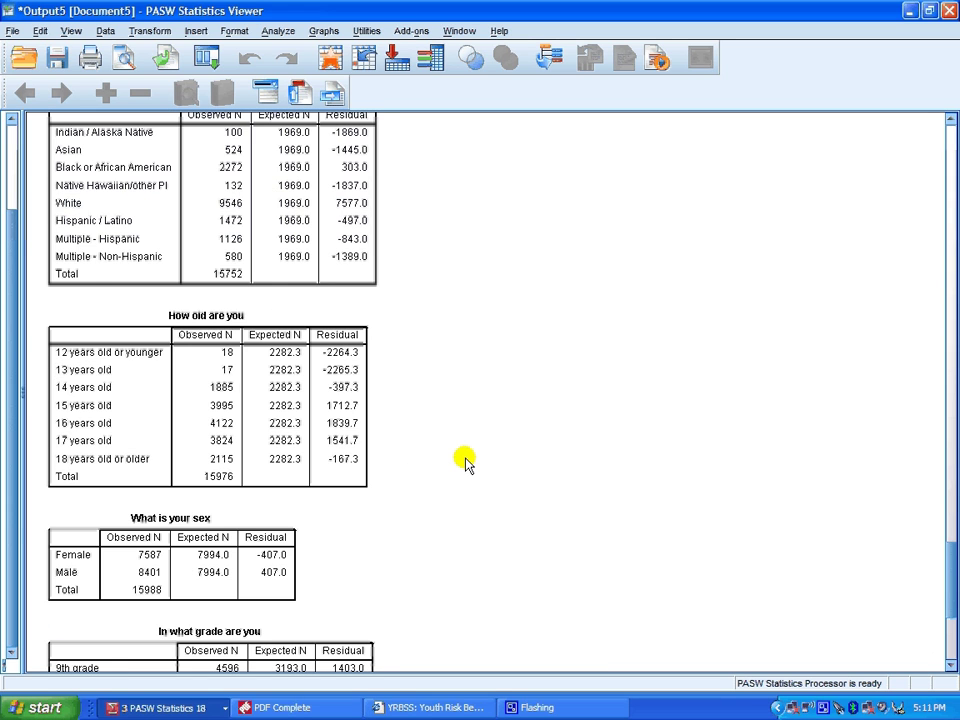
scroll(466, 460, "up", 6)
scroll(466, 460, "up", 2)
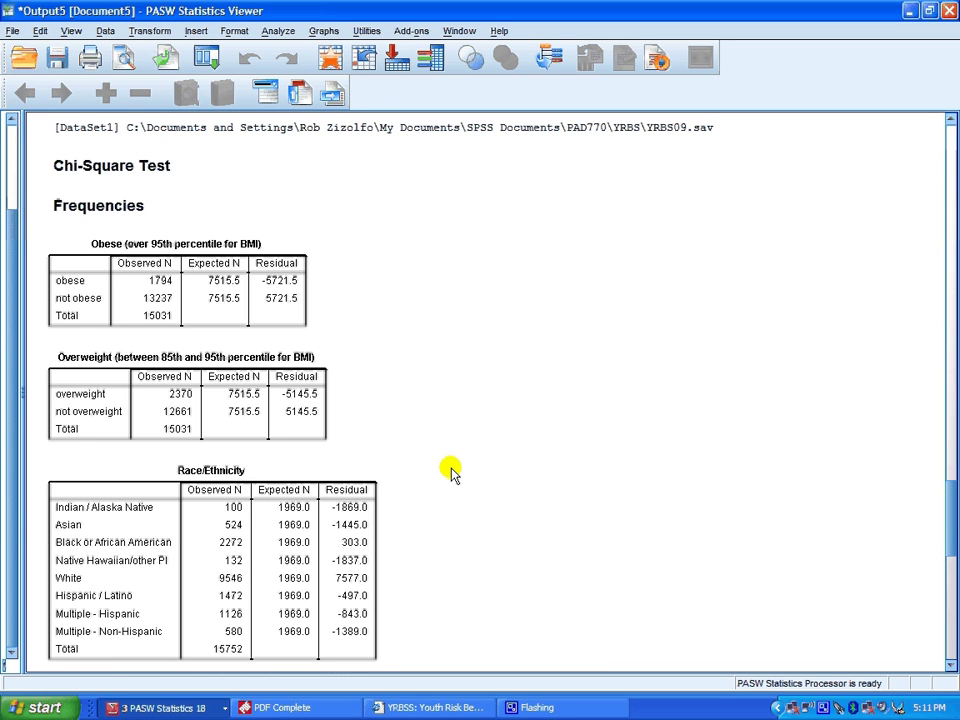
left_click(195, 265)
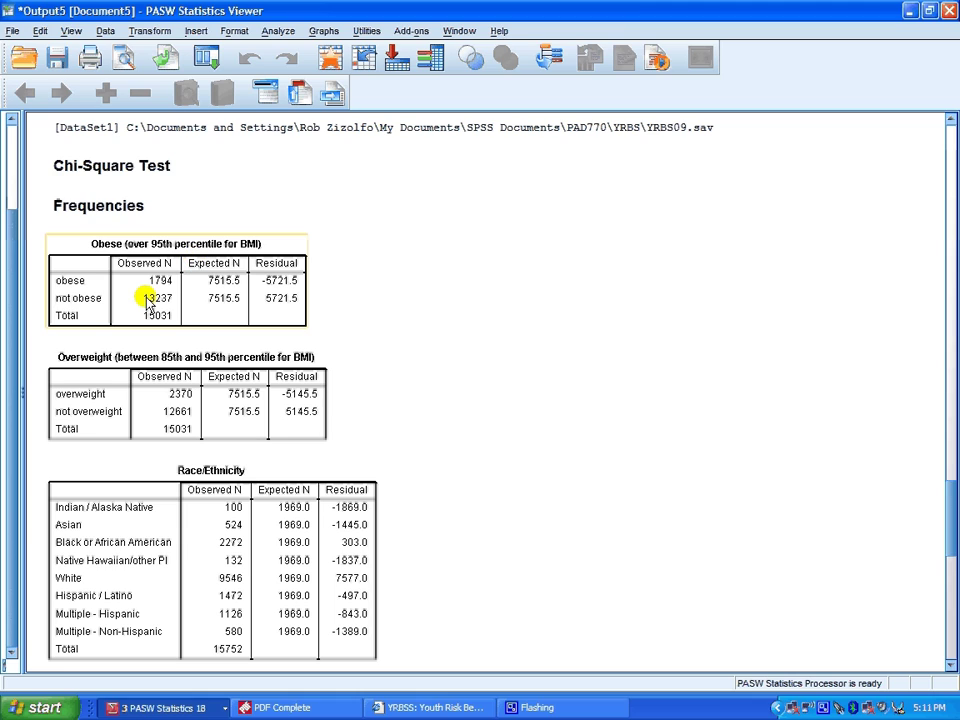
left_click(530, 307)
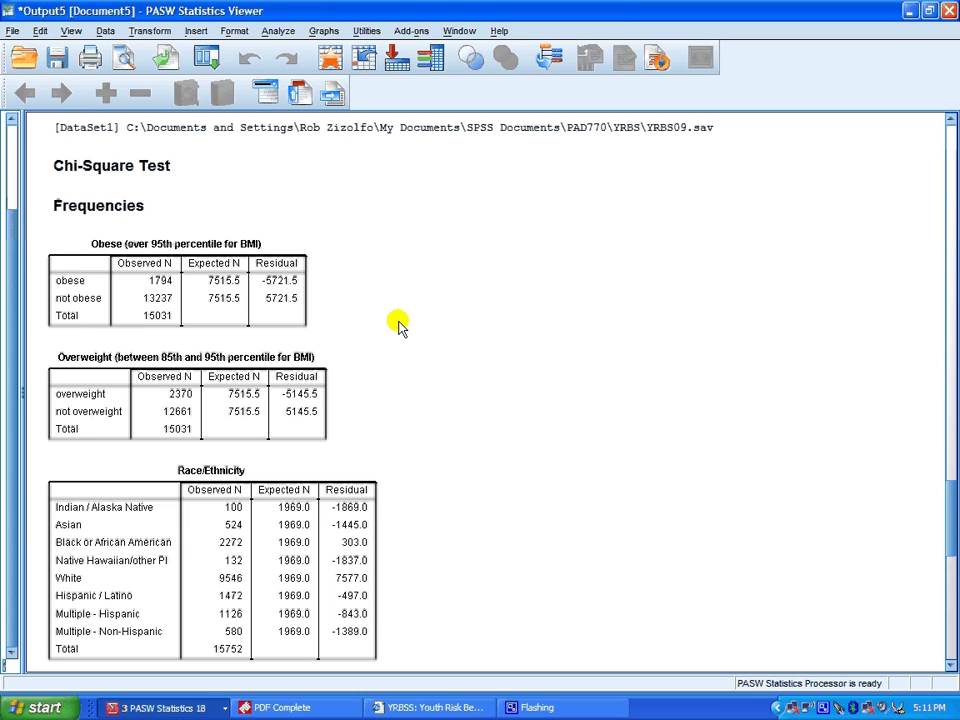
left_click(143, 282)
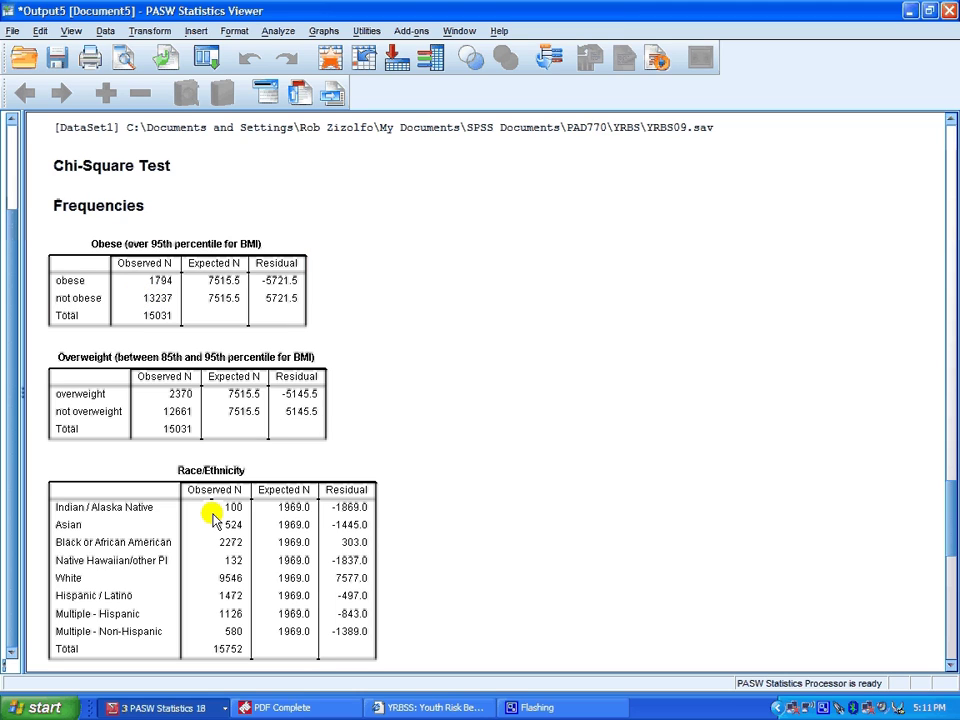
left_click(163, 525)
left_click(93, 386)
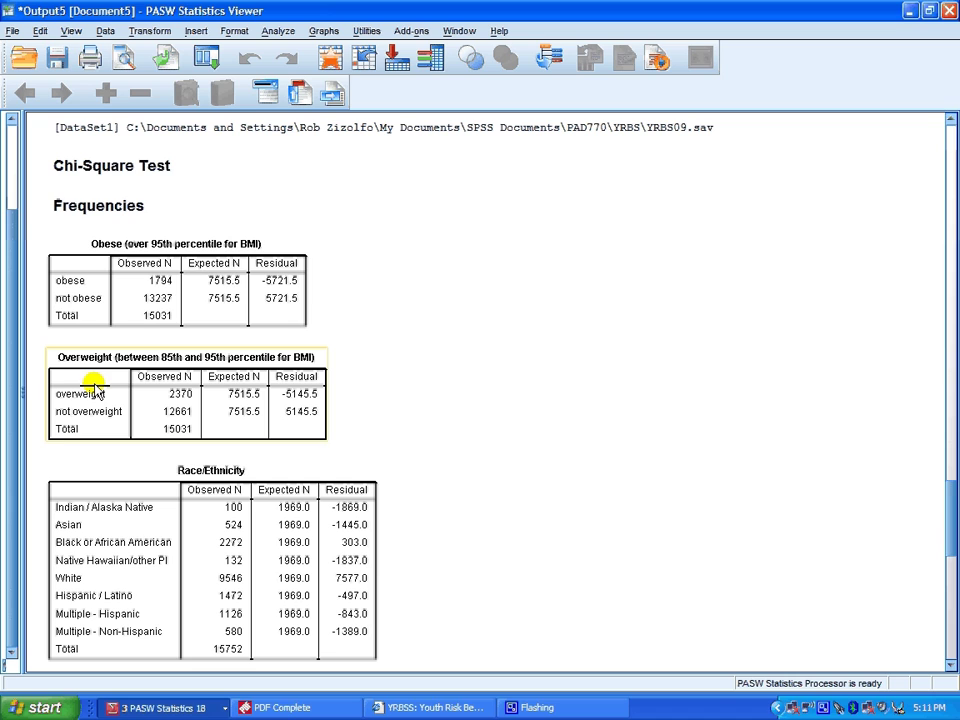
left_click(79, 305)
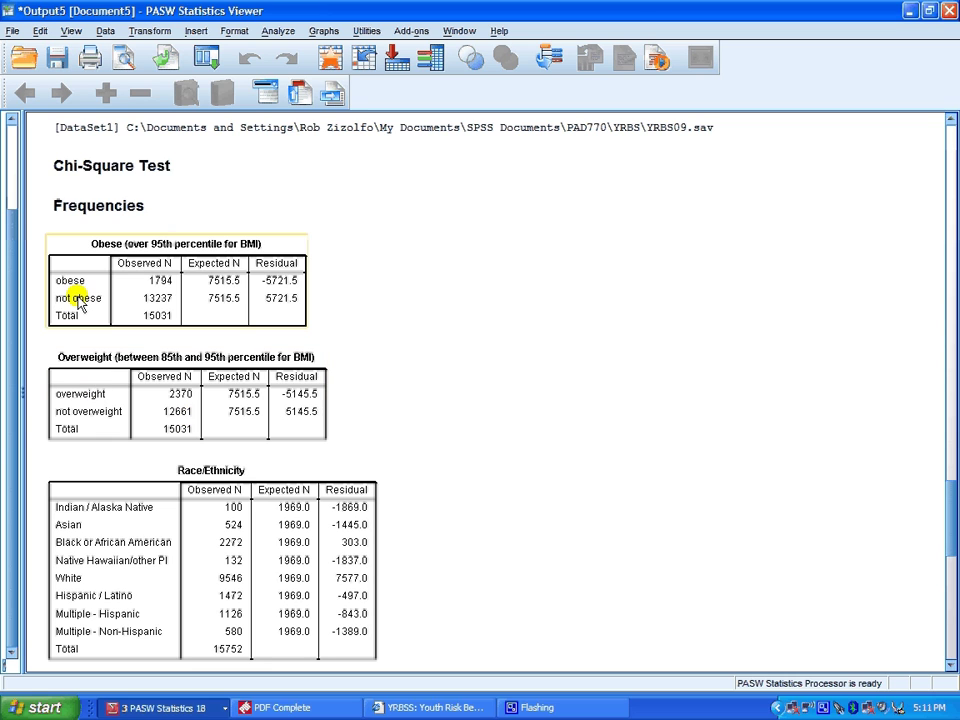
left_click(129, 497)
scroll(193, 569, "down", 3)
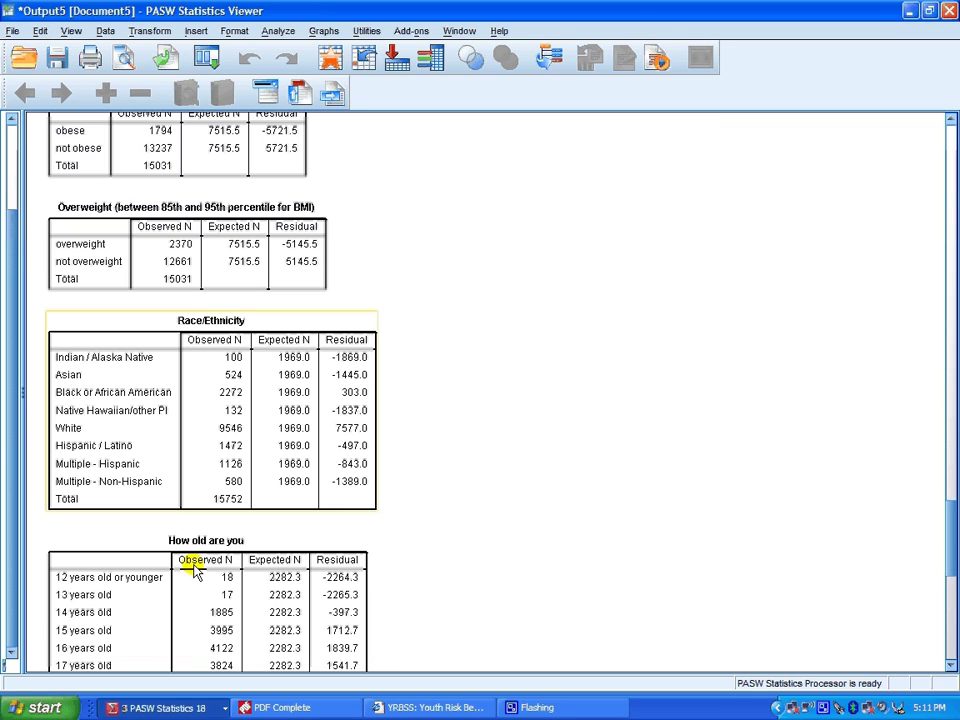
scroll(193, 569, "down", 2)
left_click(163, 508)
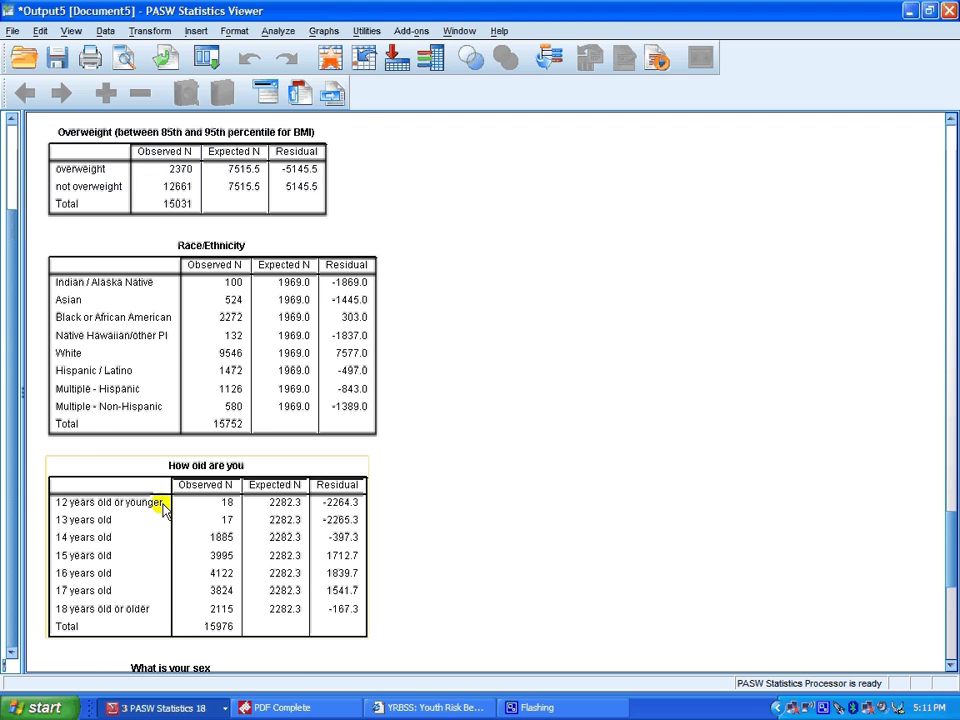
scroll(163, 508, "down", 3)
left_click(116, 562)
scroll(116, 562, "down", 3)
left_click(137, 574)
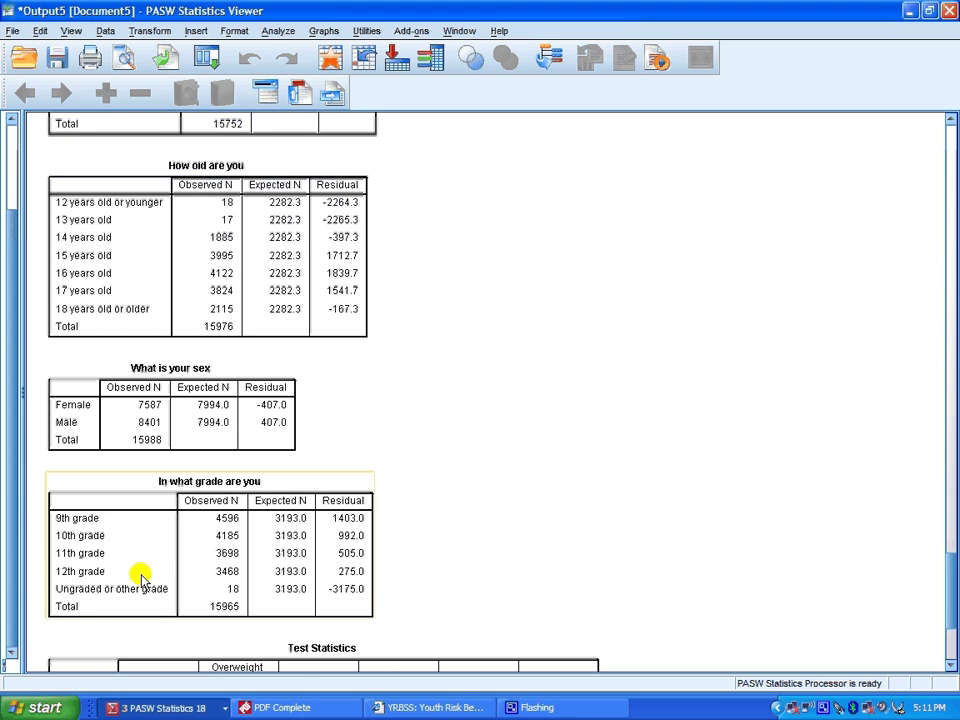
scroll(137, 574, "down", 3)
scroll(335, 508, "up", 6)
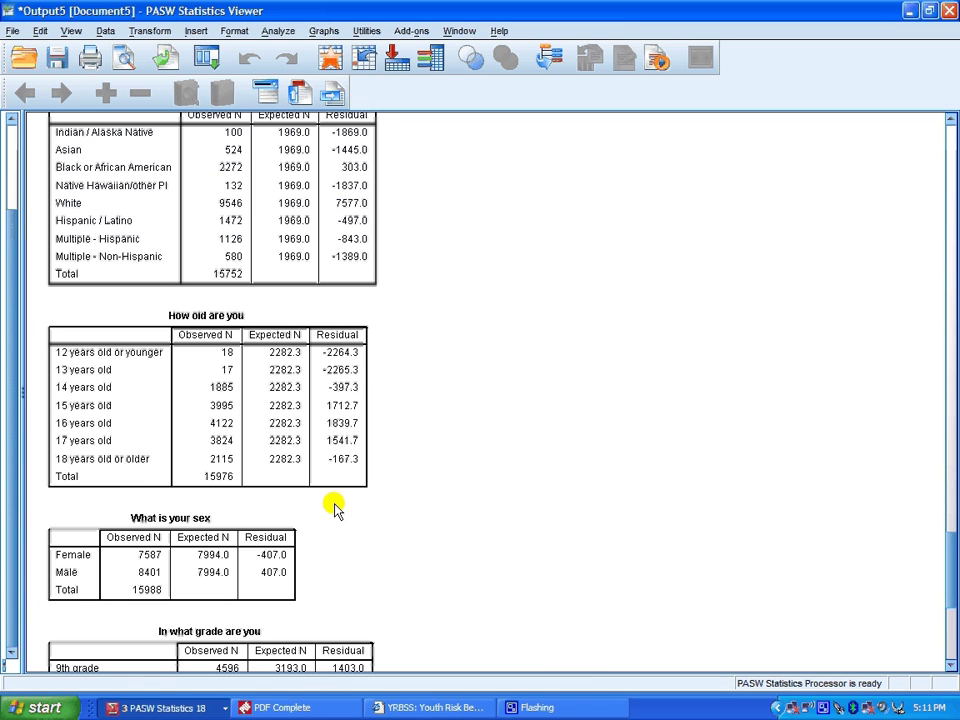
scroll(335, 508, "up", 6)
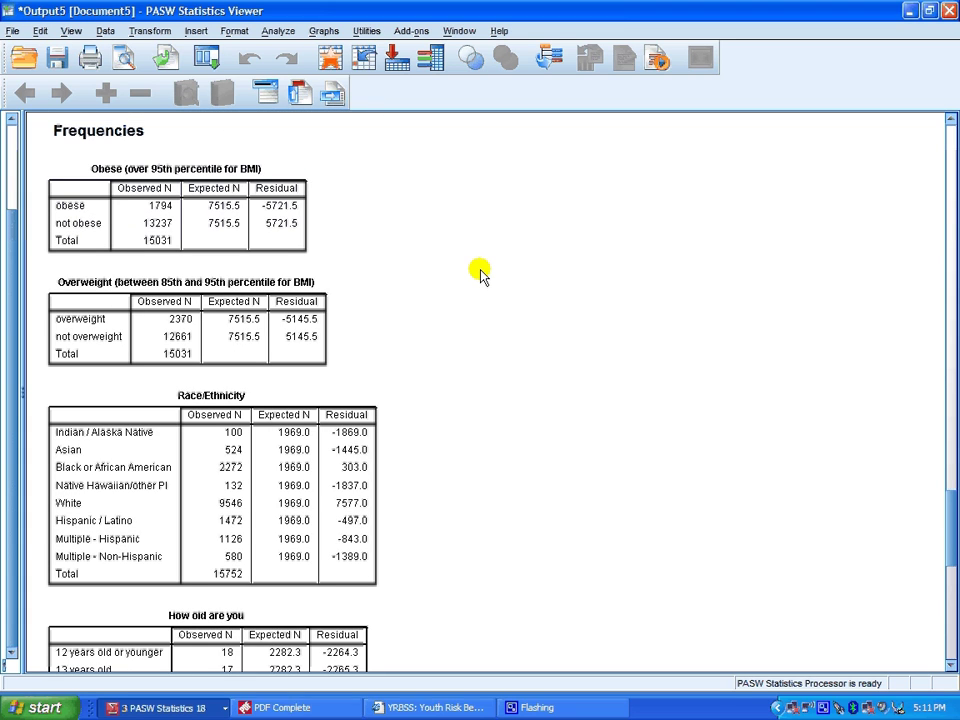
left_click(153, 192)
left_click(390, 221)
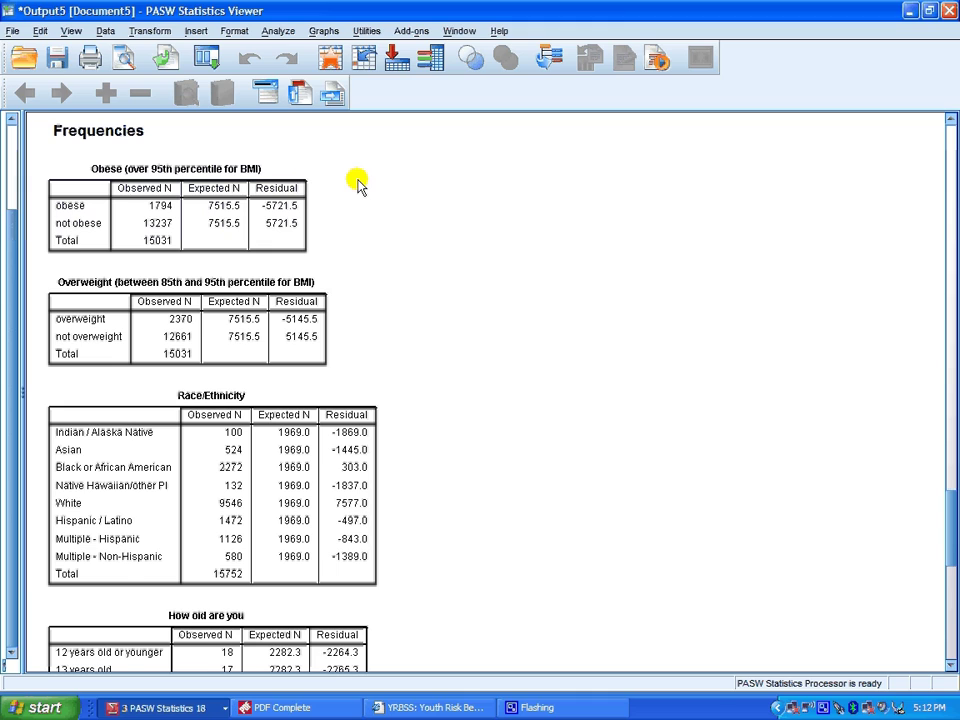
left_click(278, 230)
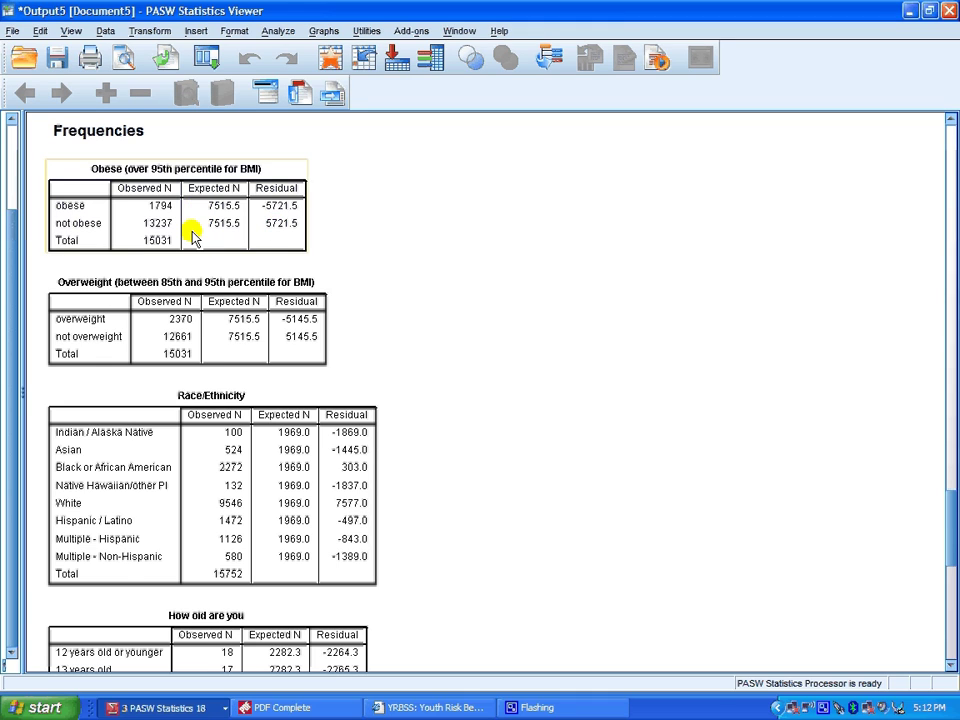
left_click(537, 249)
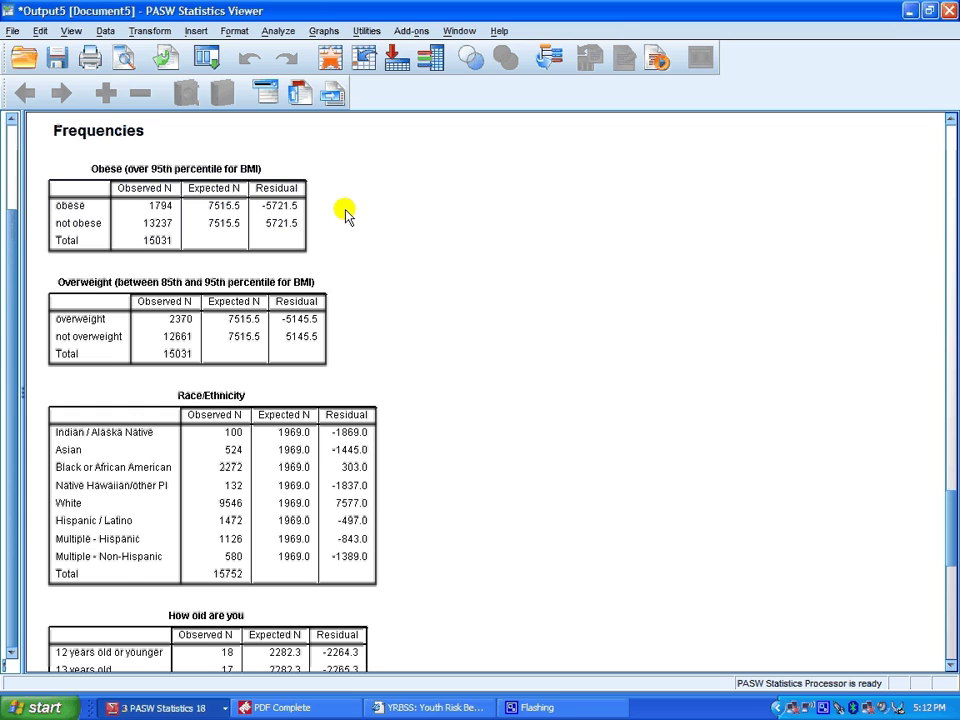
left_click(241, 230)
left_click(400, 220)
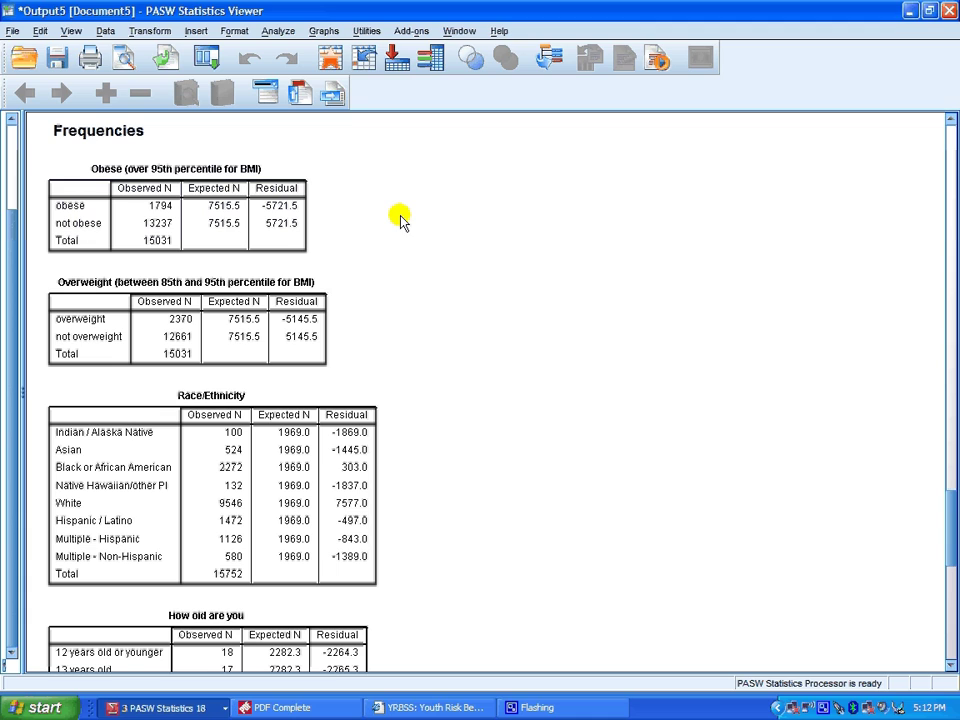
left_click(183, 230)
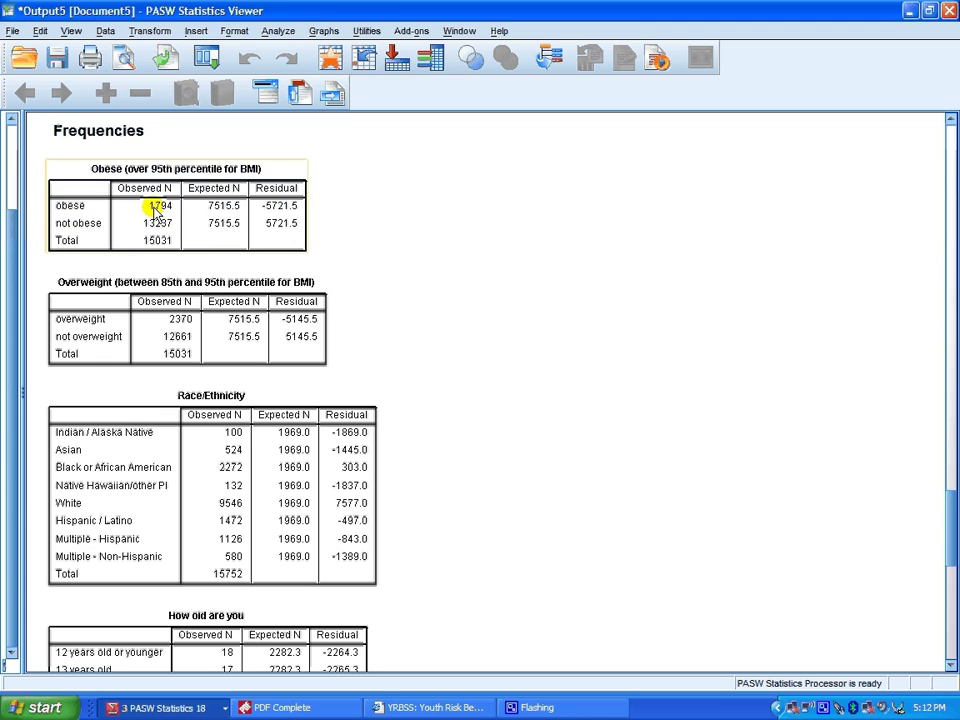
left_click(530, 207)
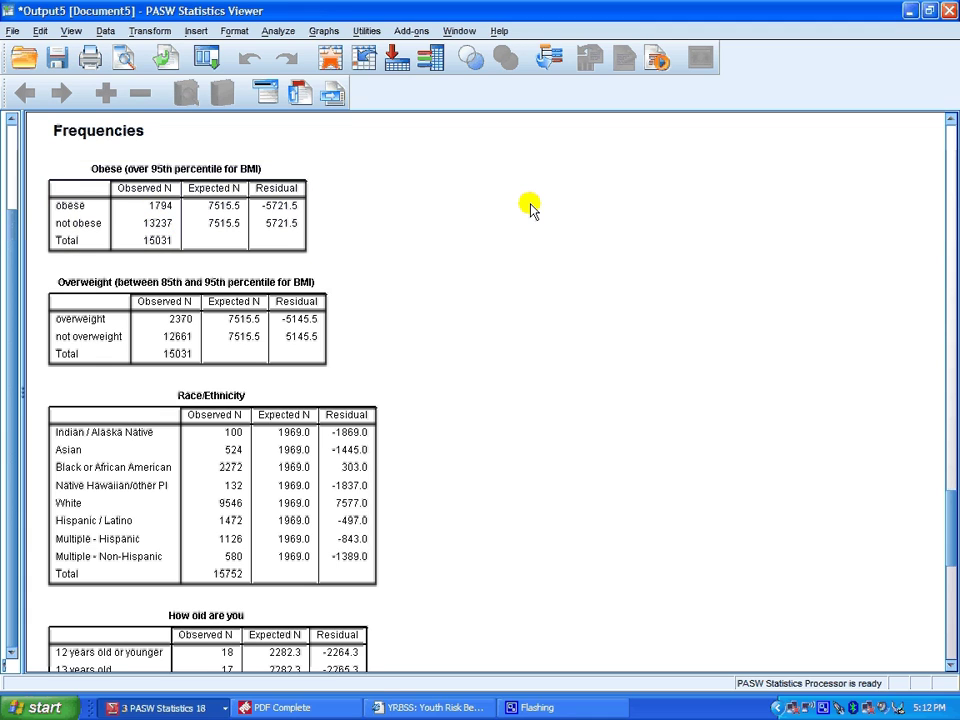
left_click(222, 220)
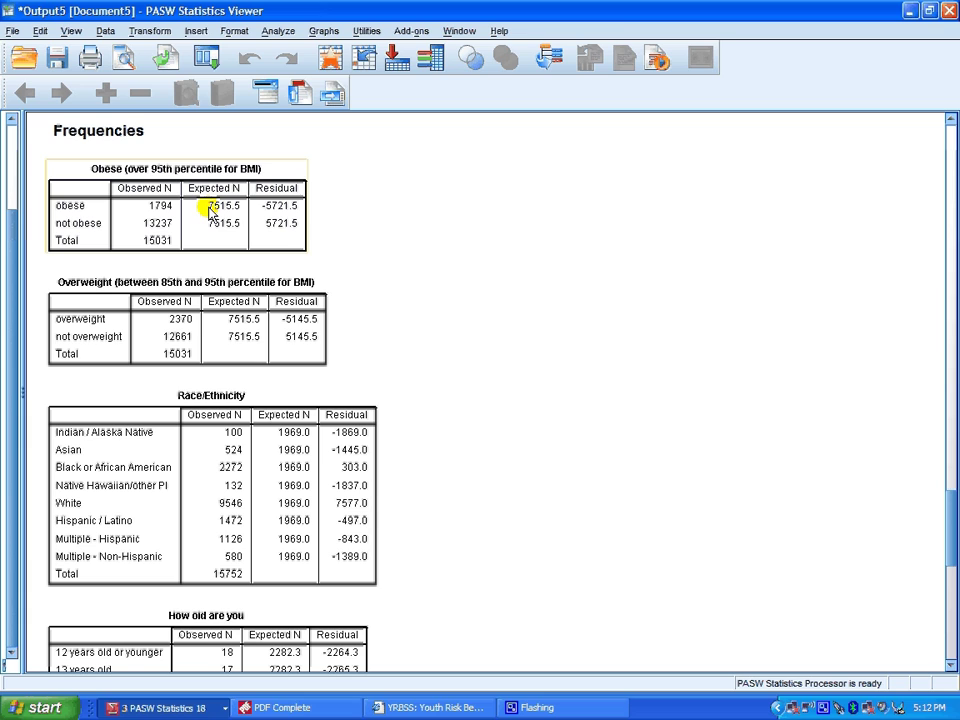
left_click(194, 212)
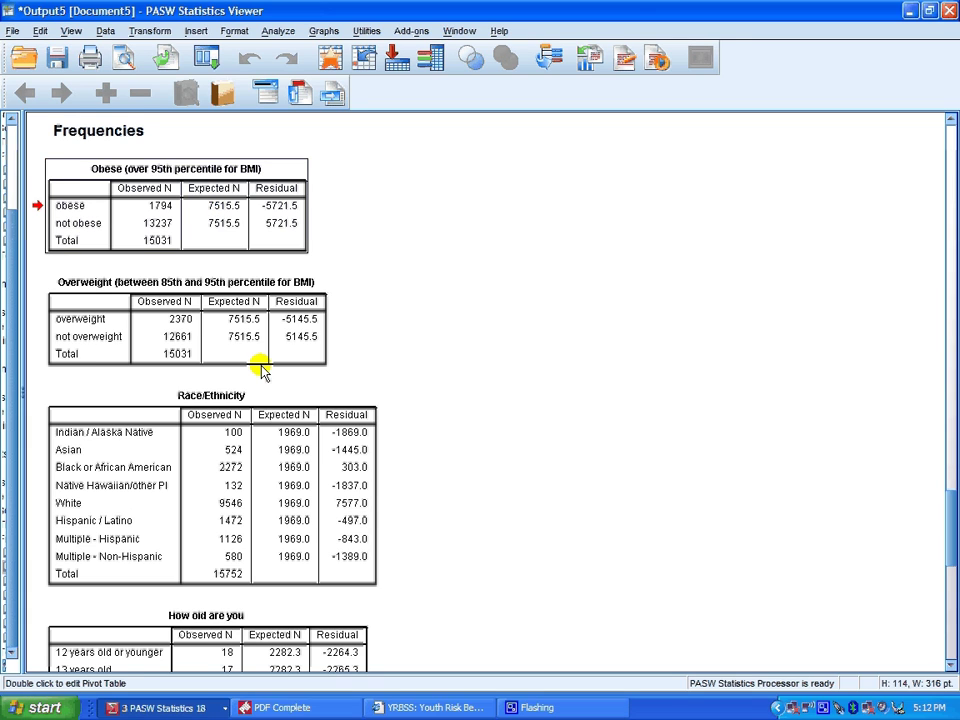
left_click(548, 304)
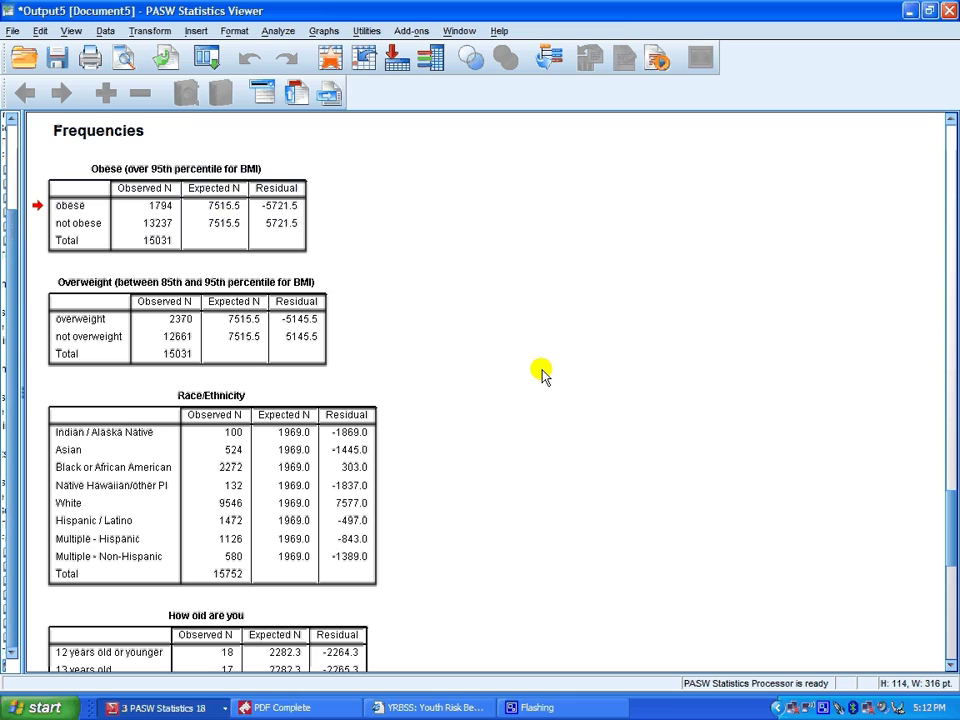
left_click(322, 452)
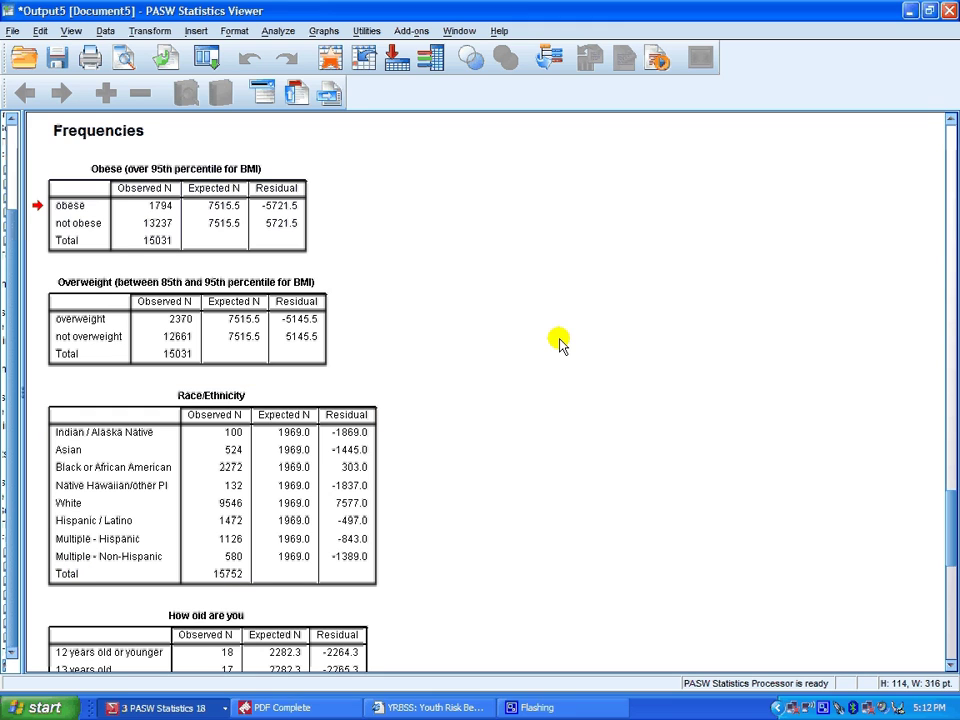
scroll(505, 400, "down", 1)
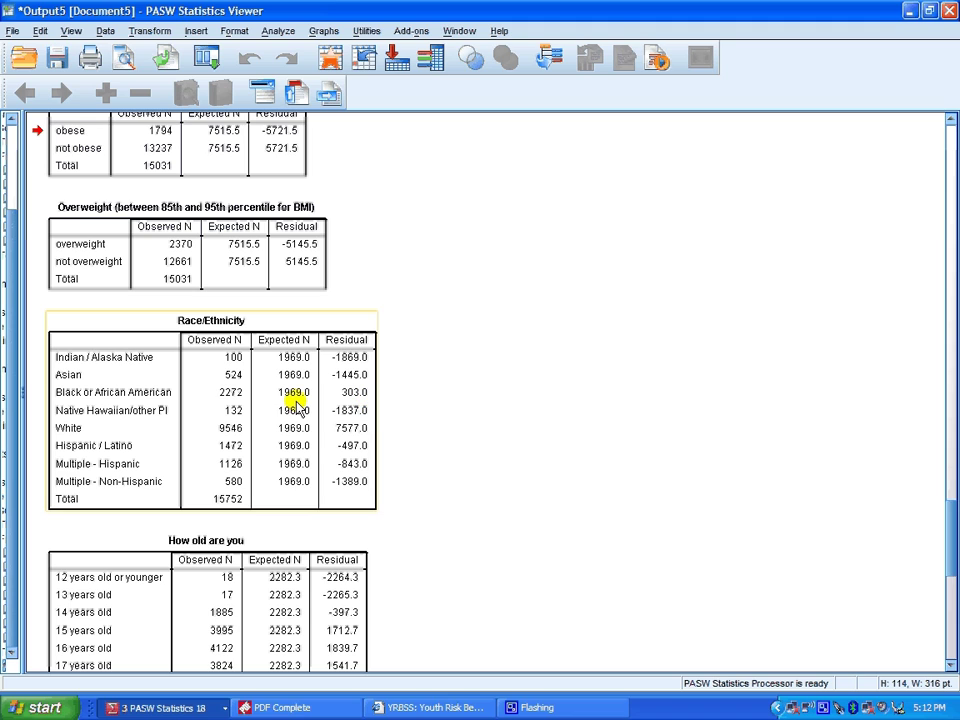
scroll(563, 290, "up", 1)
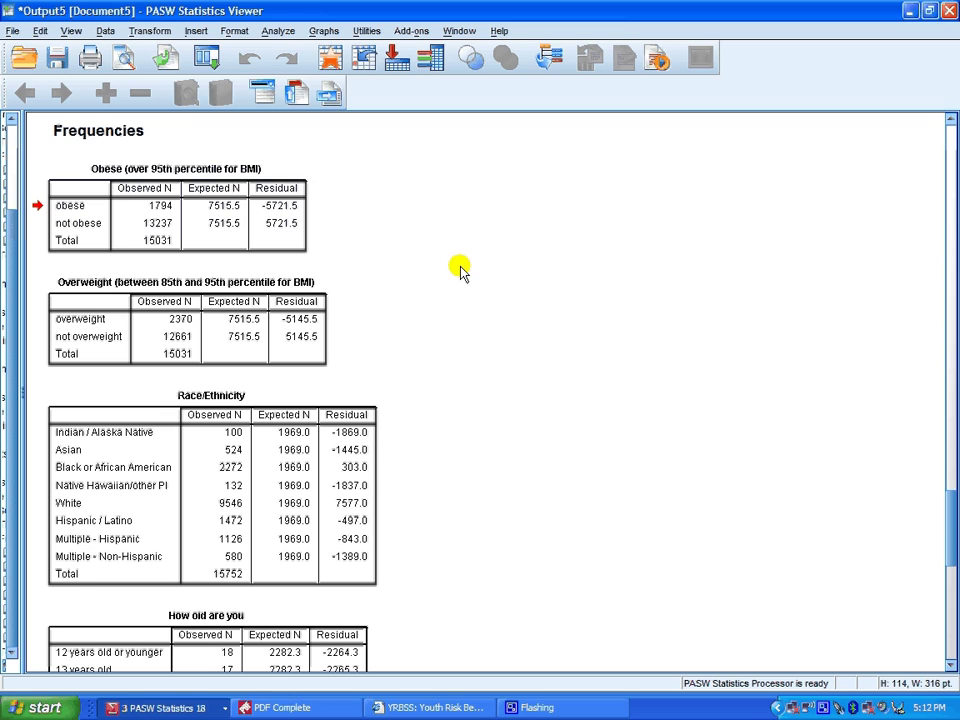
left_click(219, 211)
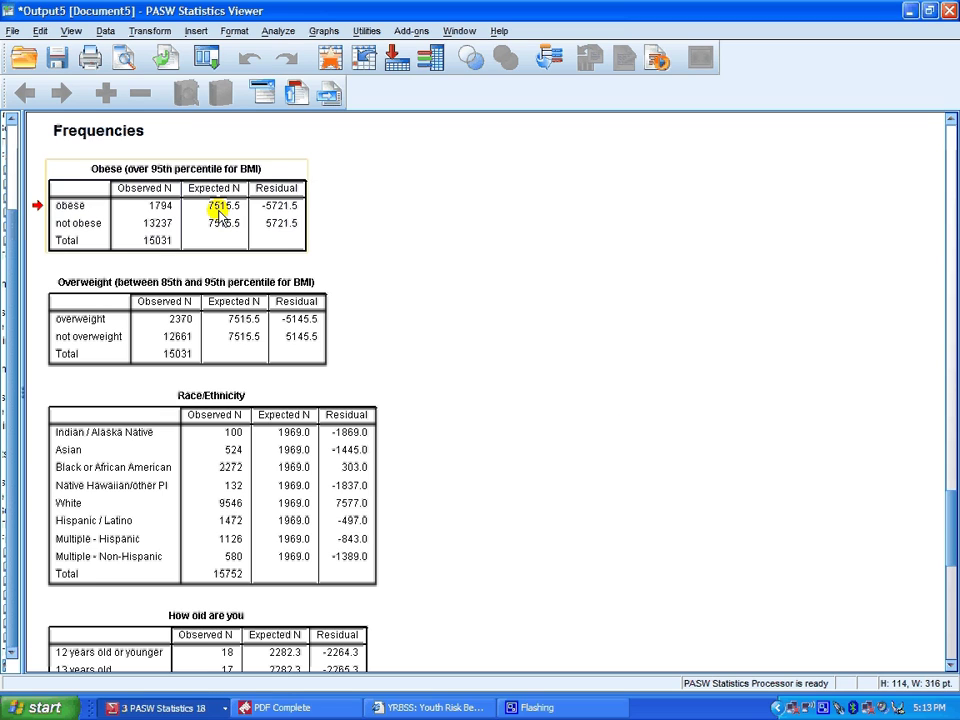
left_click(277, 578)
left_click(443, 362)
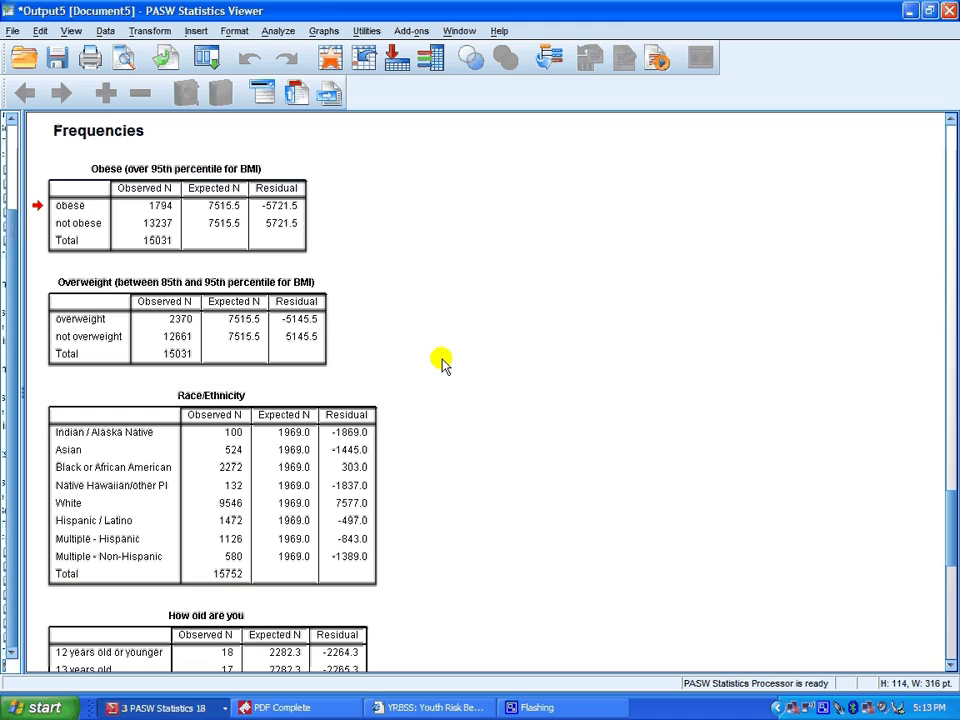
scroll(443, 362, "down", 2)
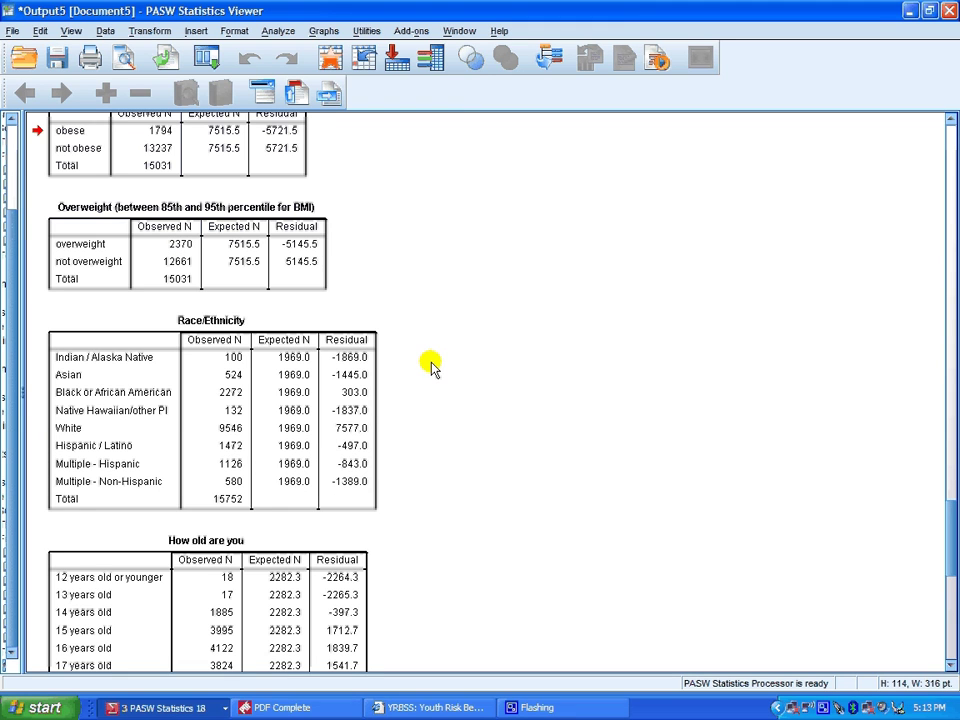
left_click(106, 392)
left_click(510, 384)
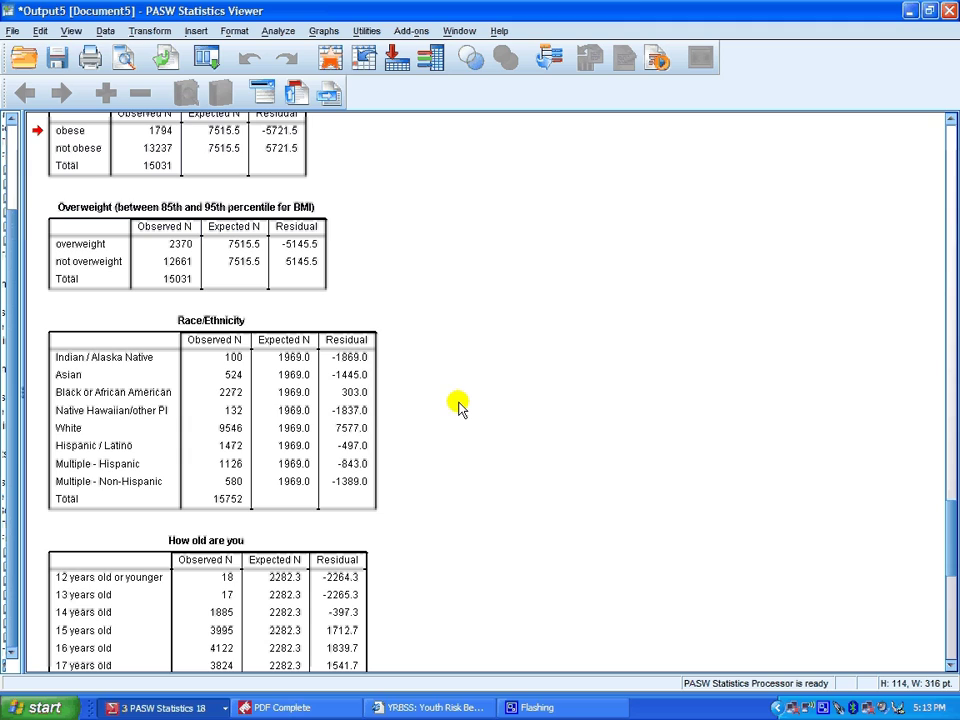
left_click(226, 432)
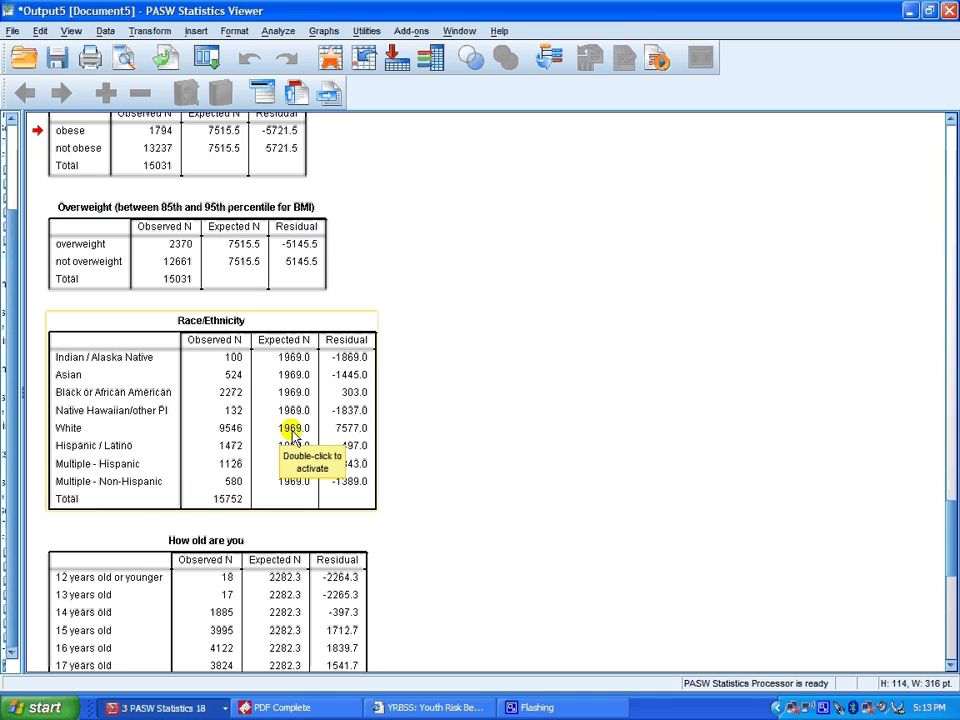
left_click(556, 407)
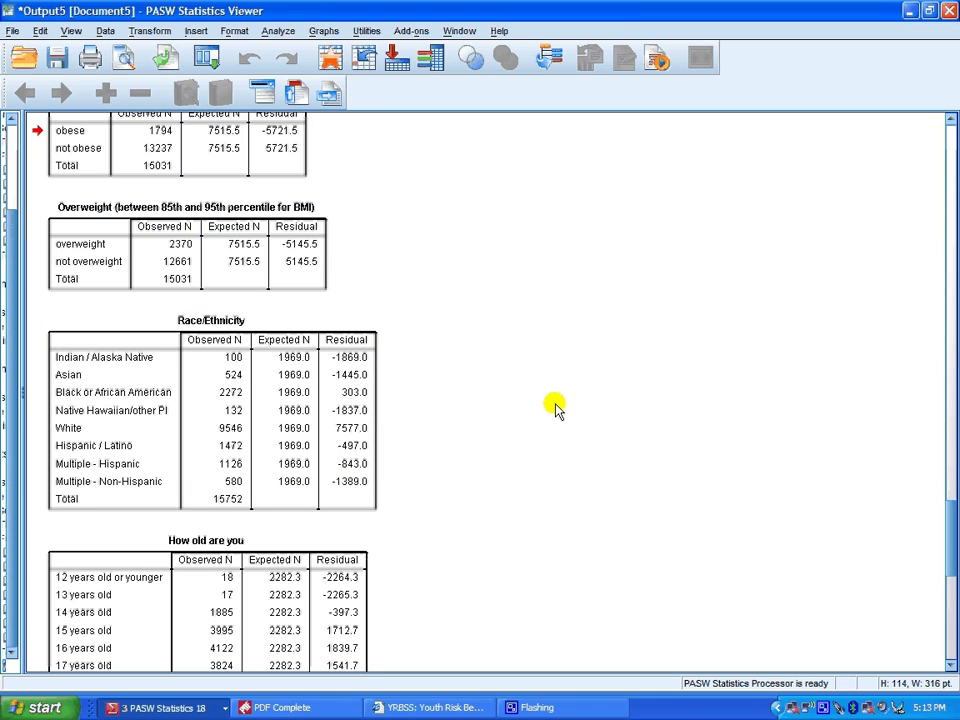
left_click(224, 372)
scroll(503, 385, "down", 3)
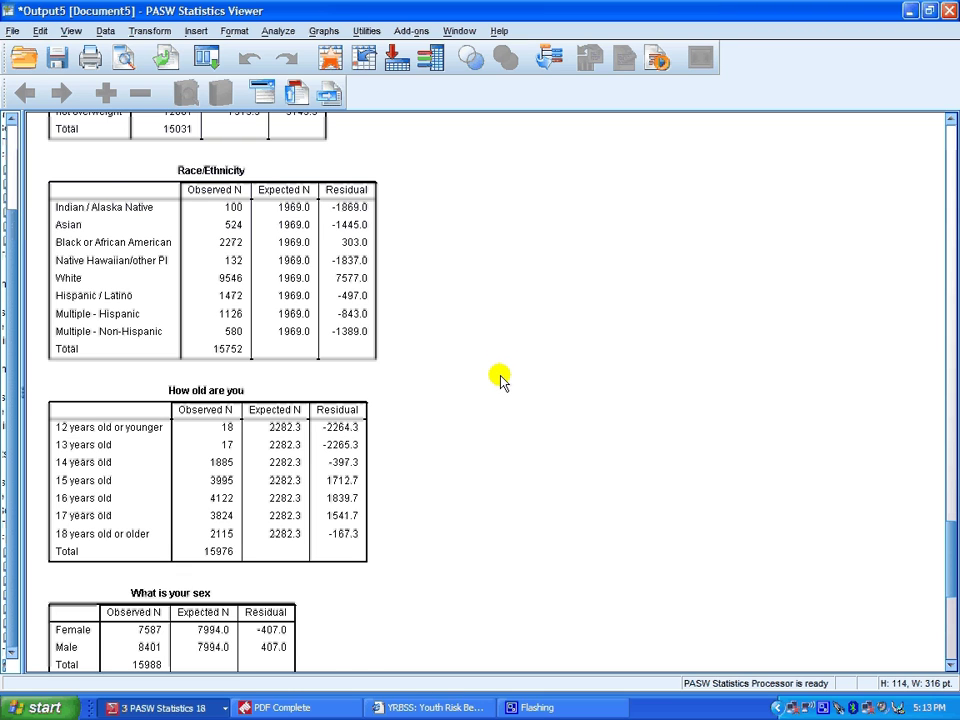
scroll(500, 378, "up", 4)
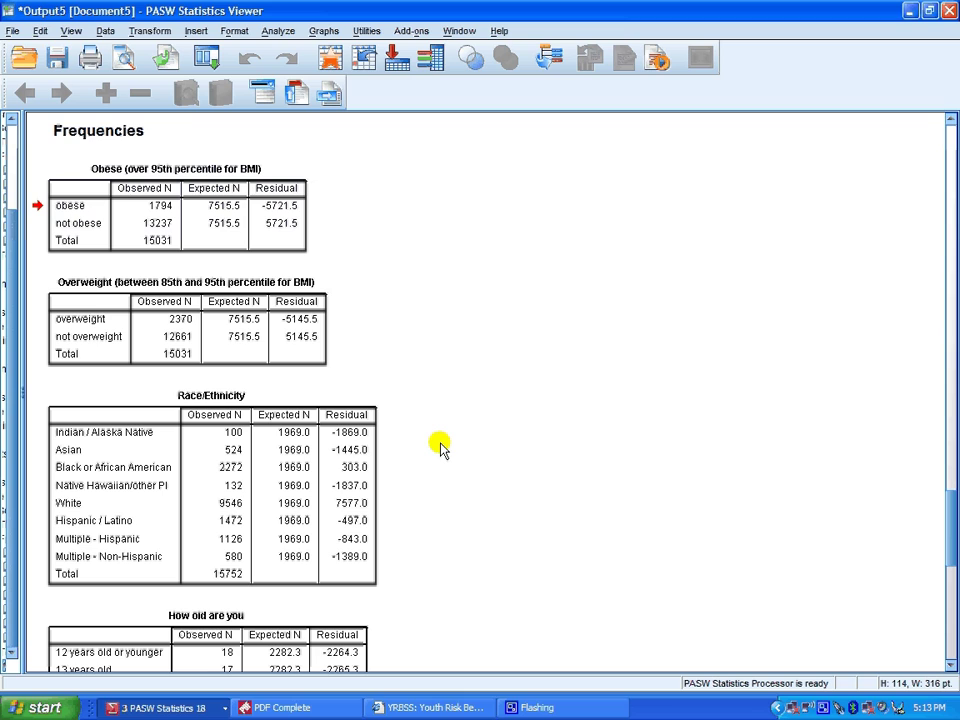
left_click(289, 452)
left_click(497, 500)
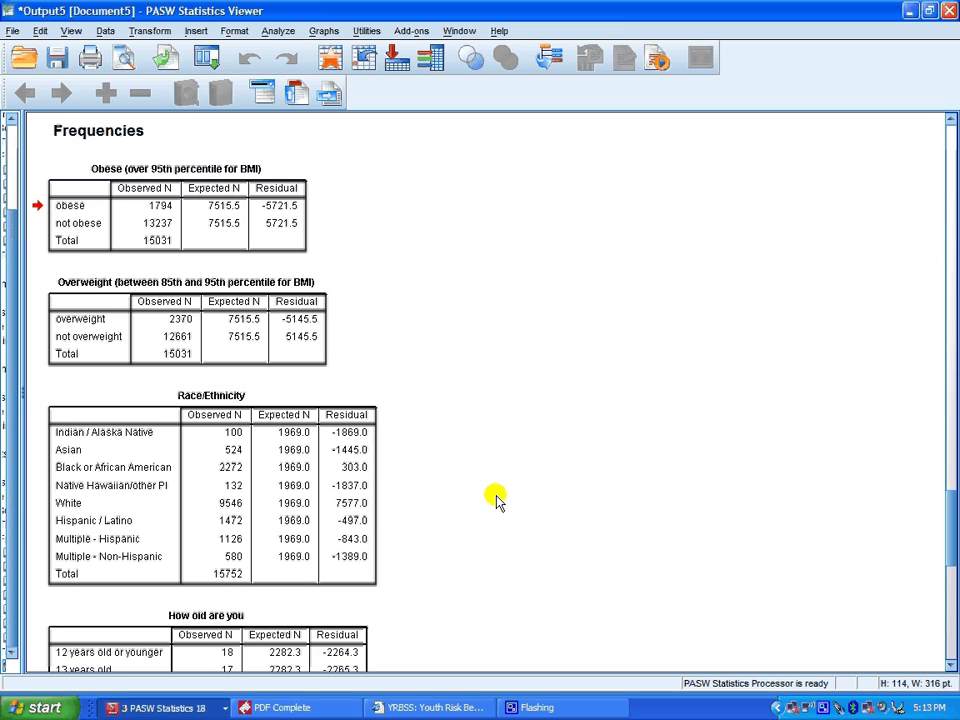
left_click(354, 403)
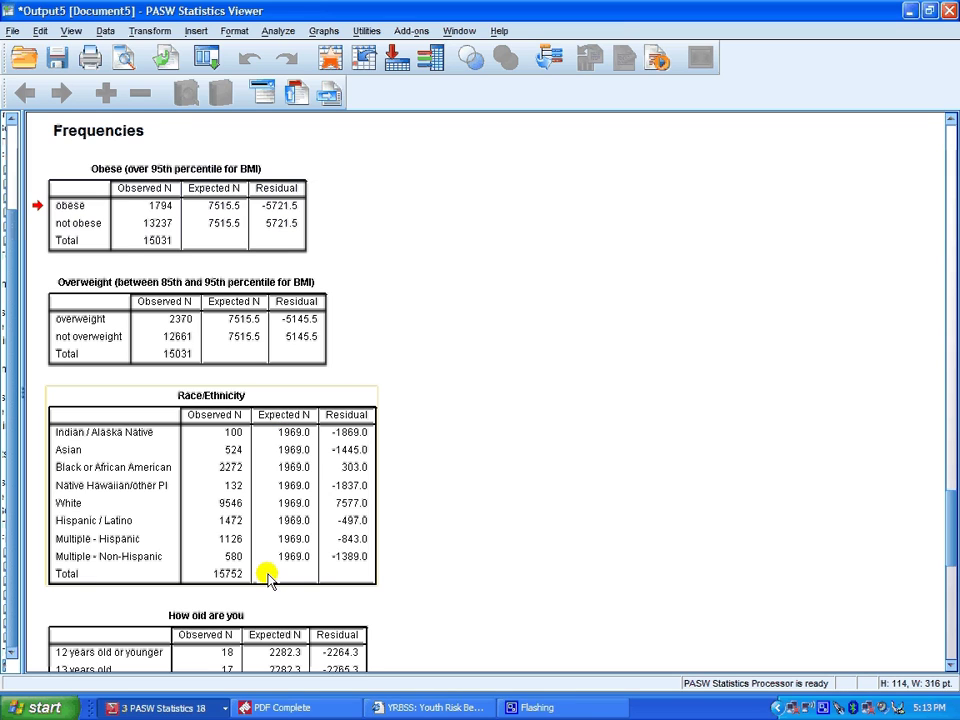
left_click(237, 397)
left_click(344, 476)
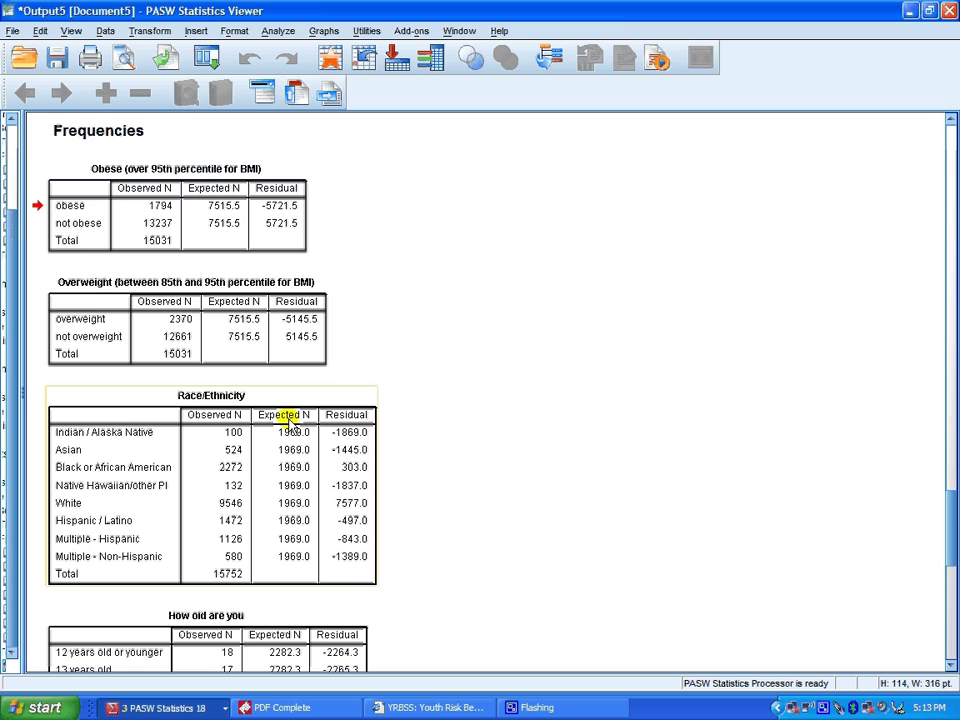
left_click(638, 288)
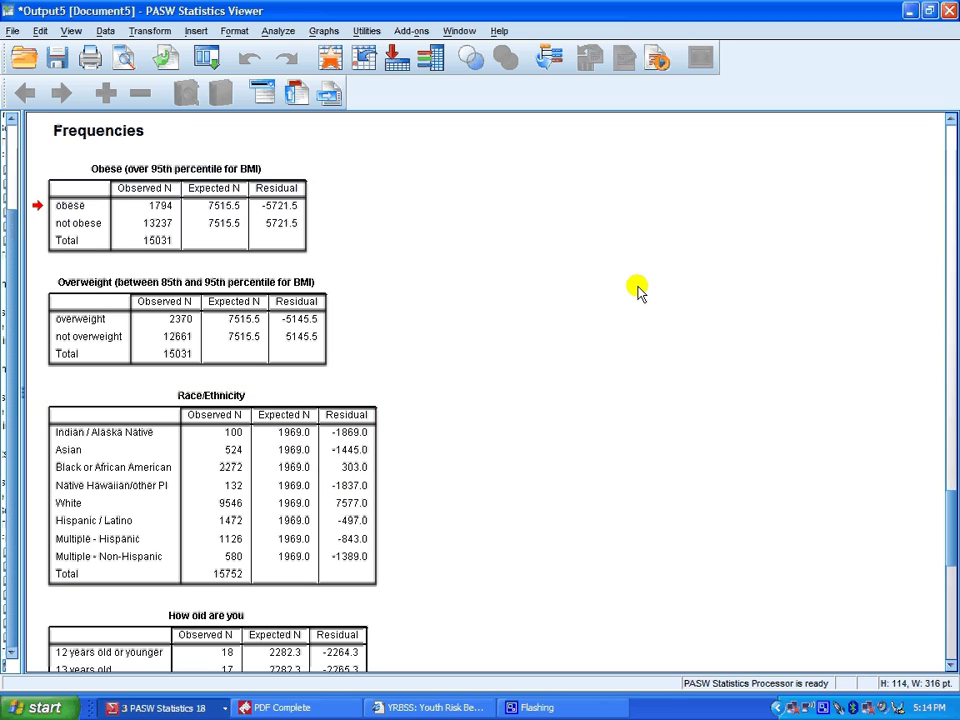
left_click(183, 225)
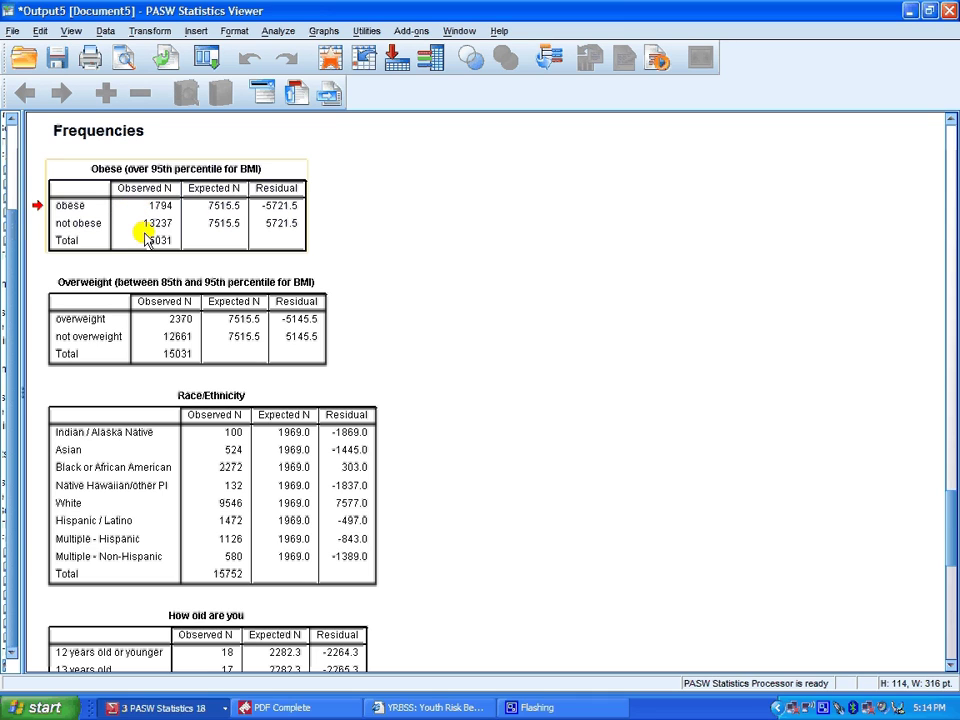
left_click(333, 208)
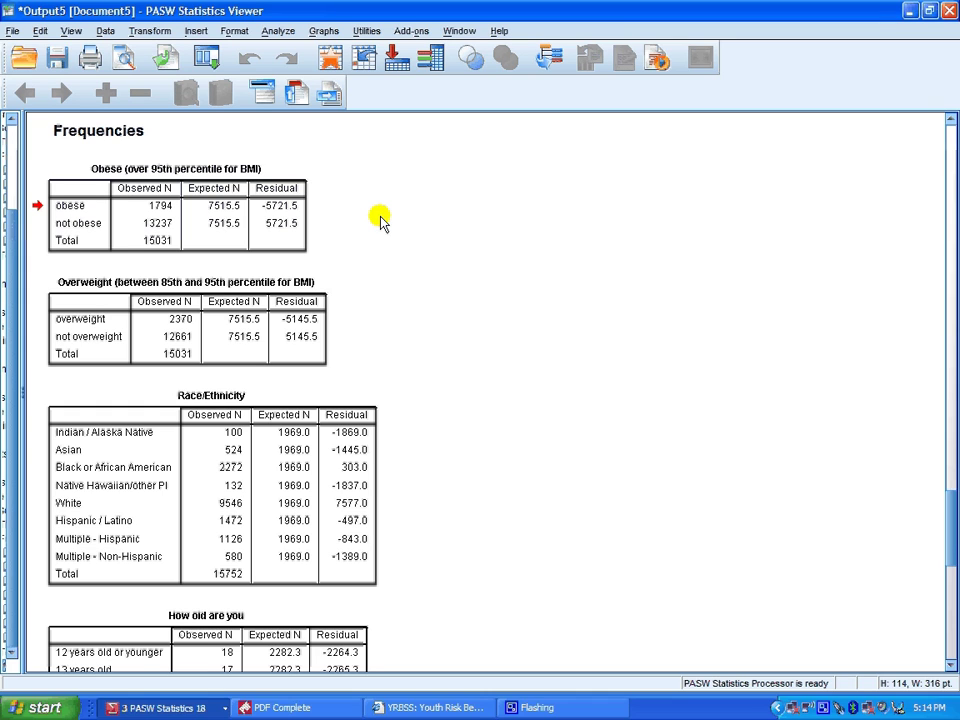
left_click(277, 222)
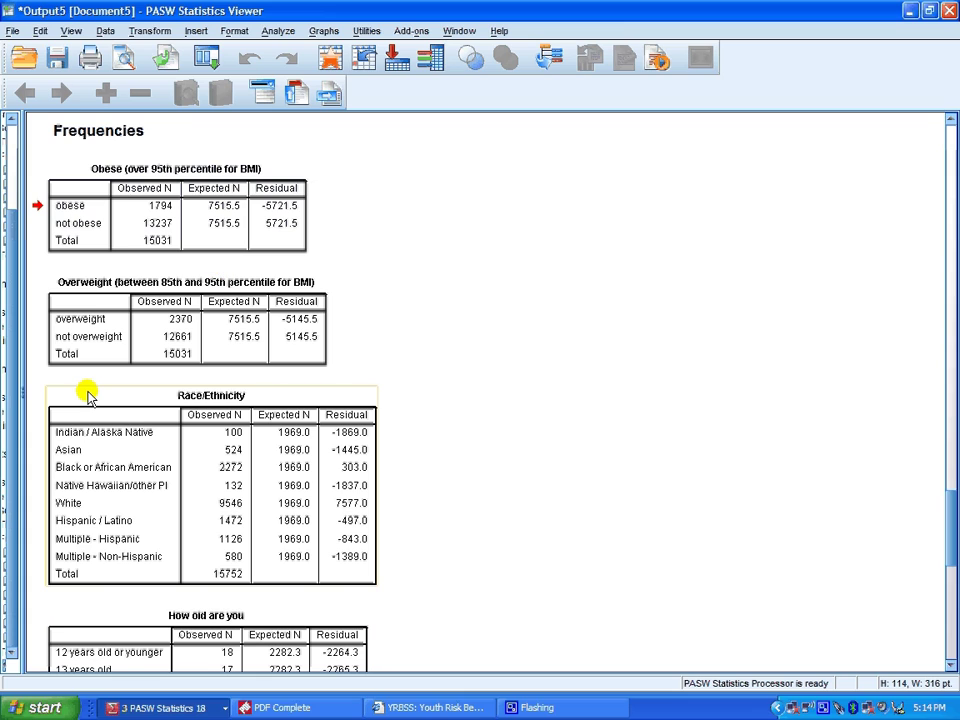
left_click(250, 355)
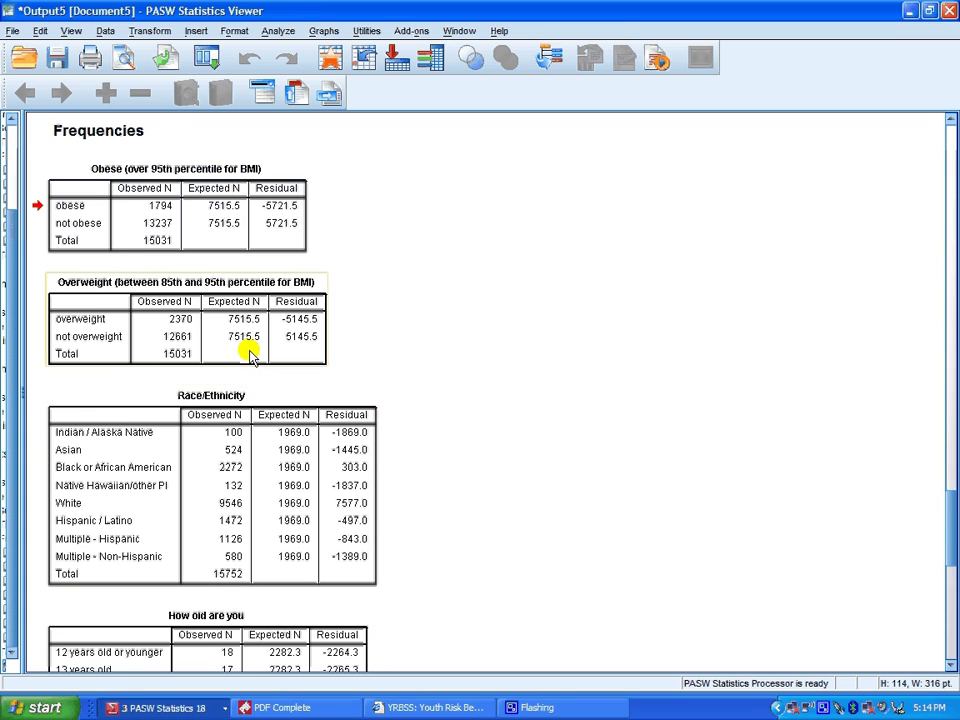
left_click(388, 306)
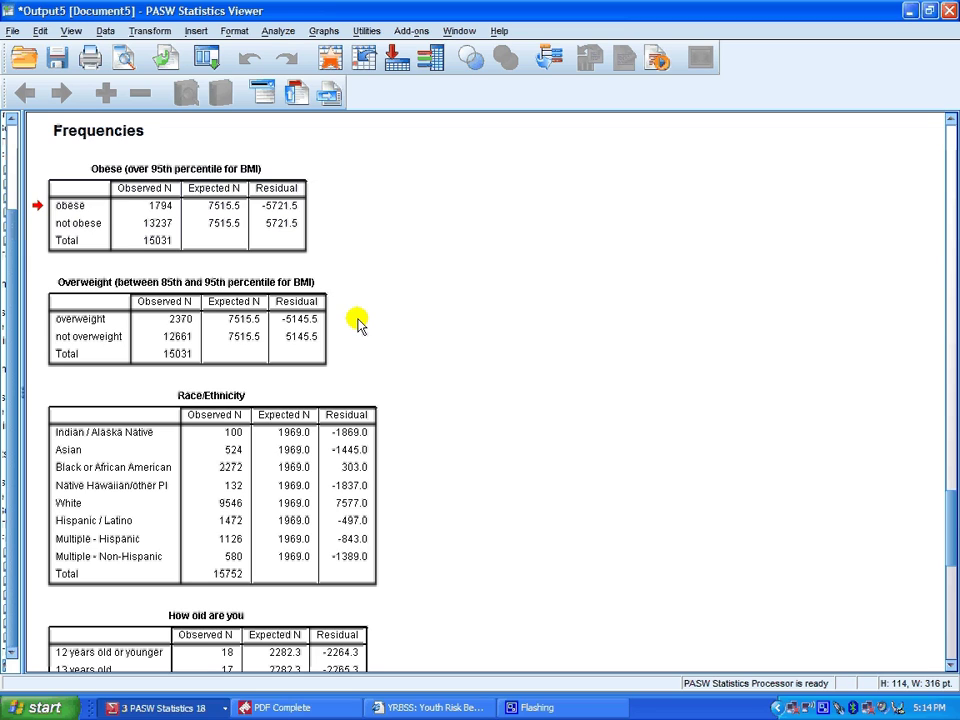
left_click(155, 340)
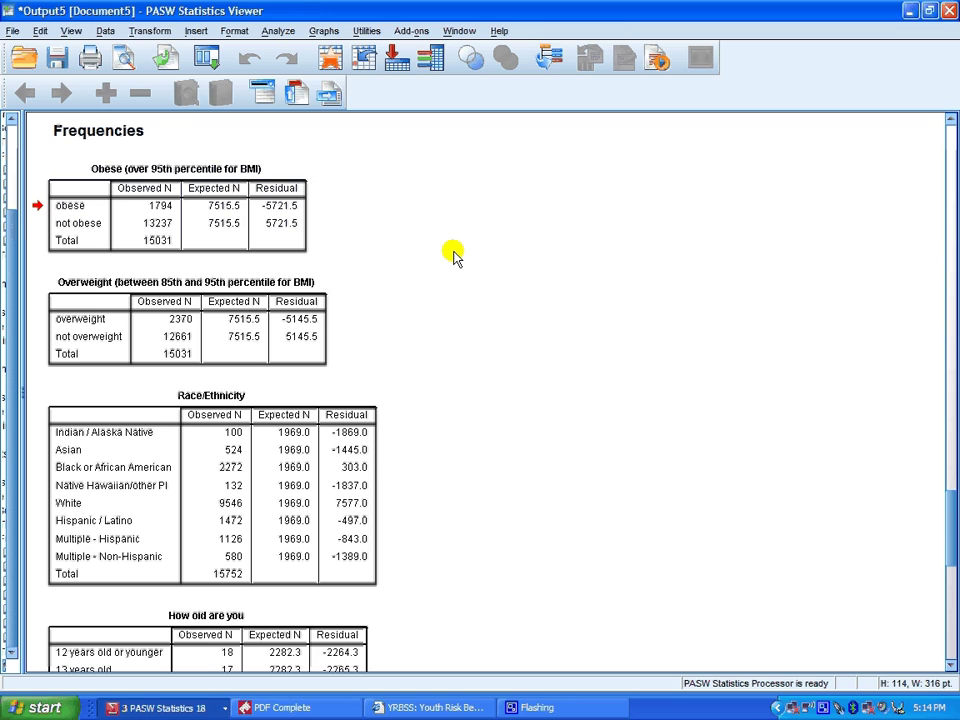
left_click(335, 282)
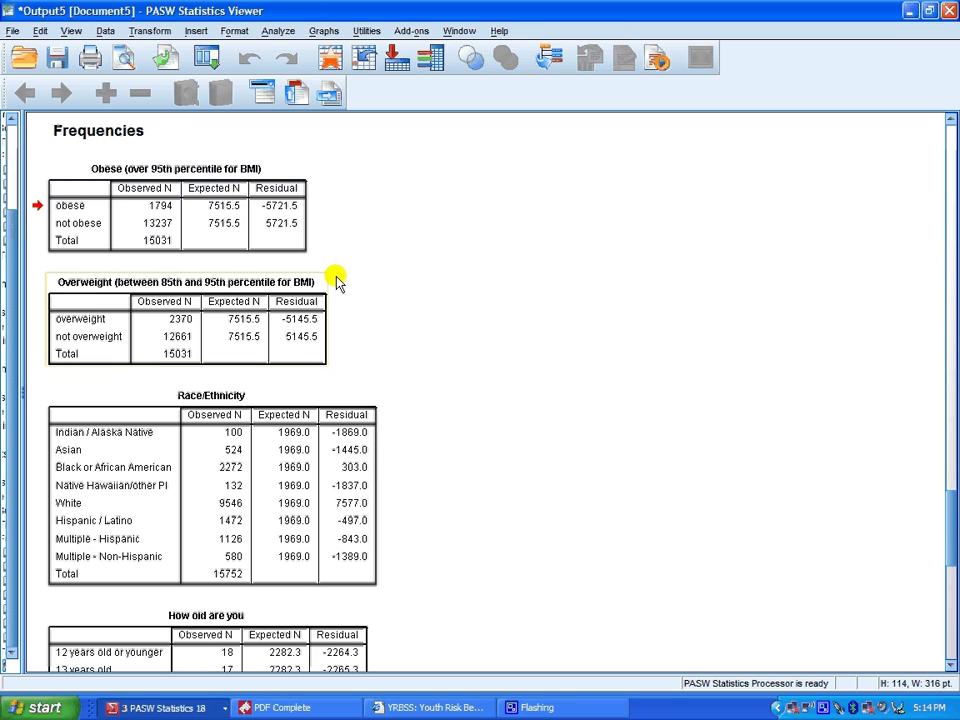
left_click(283, 193)
left_click(311, 194)
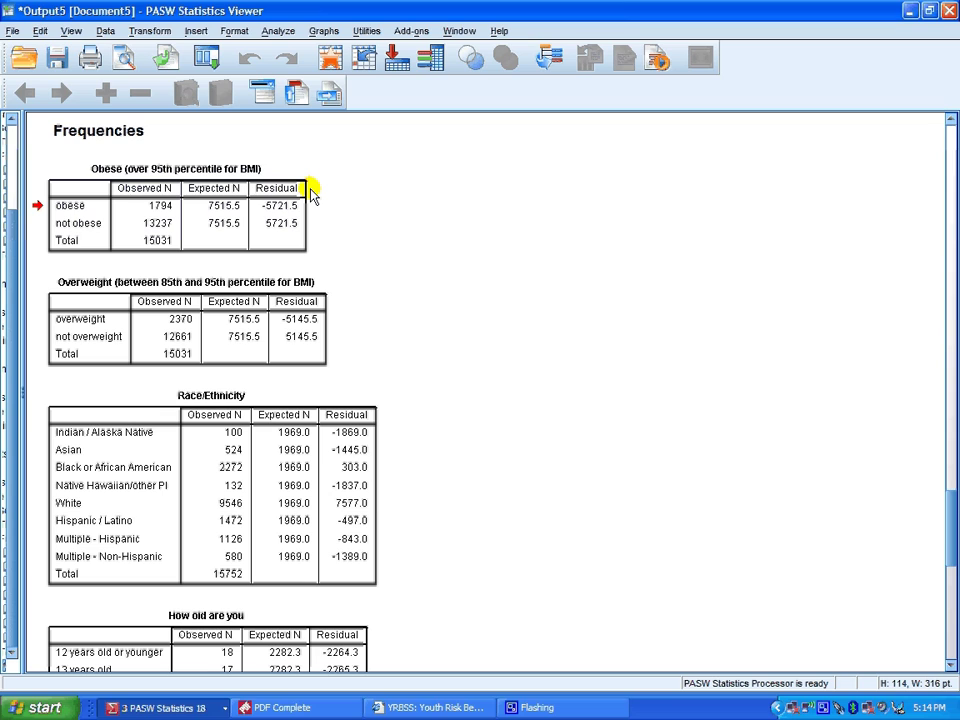
left_click(187, 222)
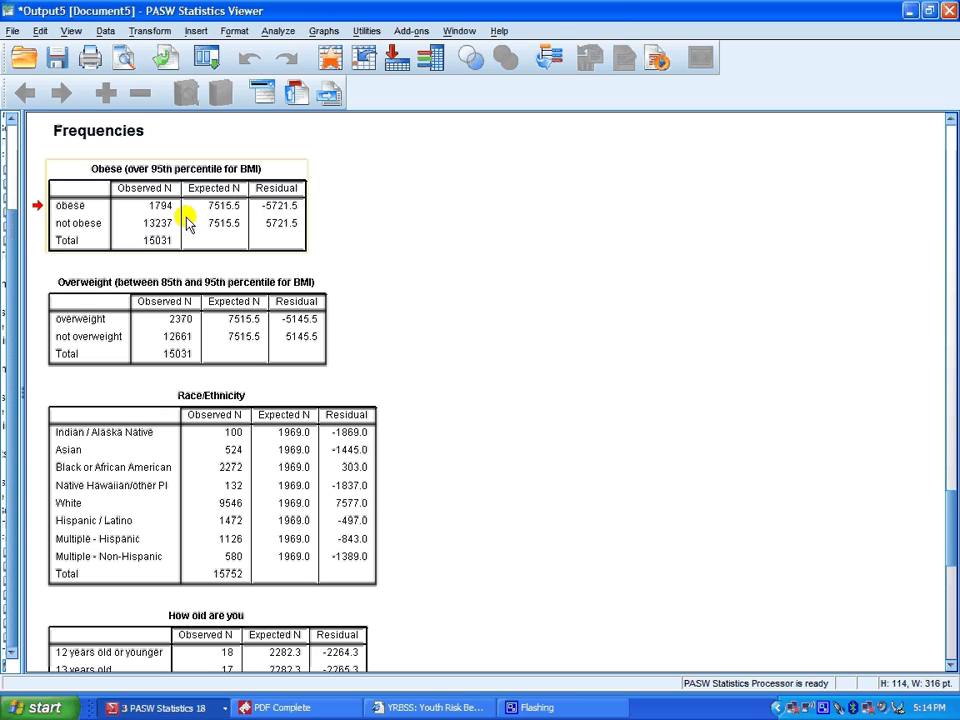
left_click(284, 393)
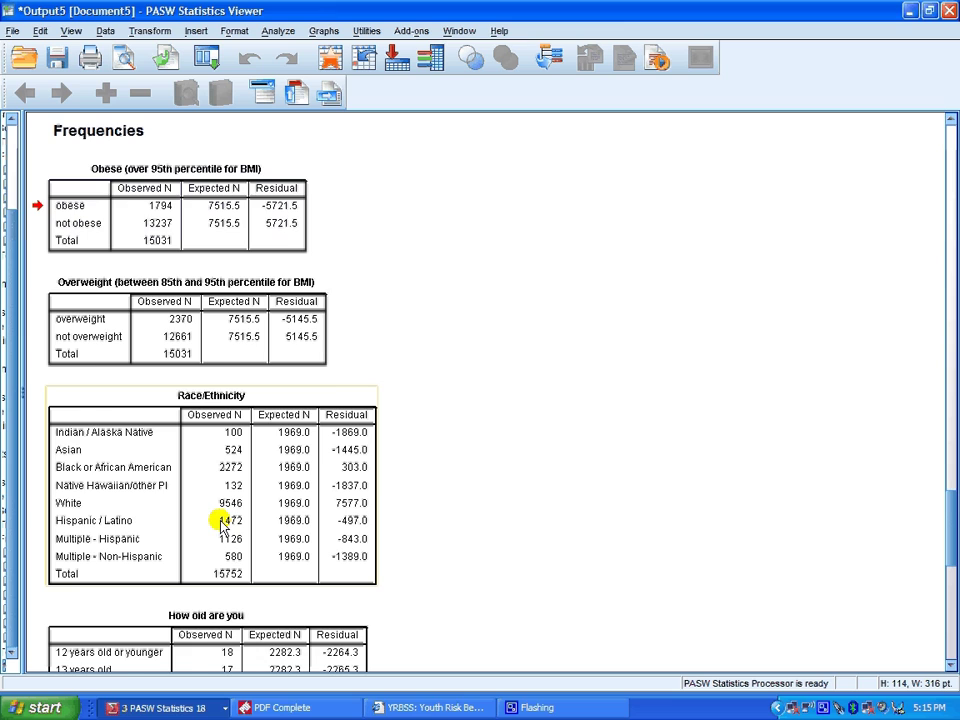
scroll(222, 528, "down", 3)
left_click(228, 617)
scroll(228, 617, "down", 4)
left_click(238, 468)
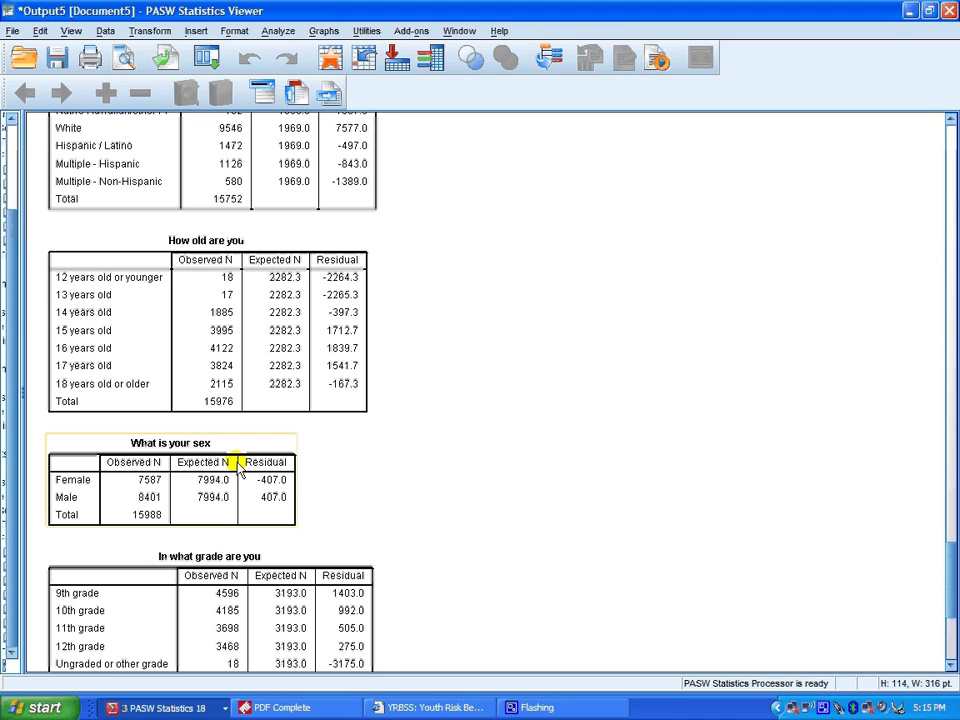
left_click(728, 490)
scroll(728, 490, "down", 2)
left_click(287, 524)
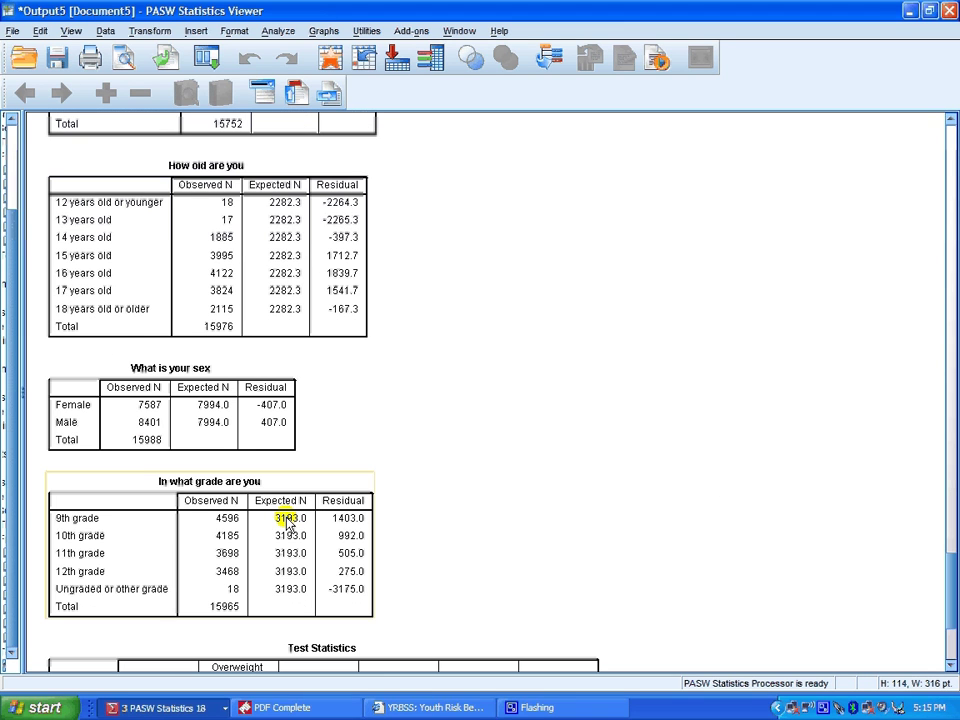
left_click(560, 366)
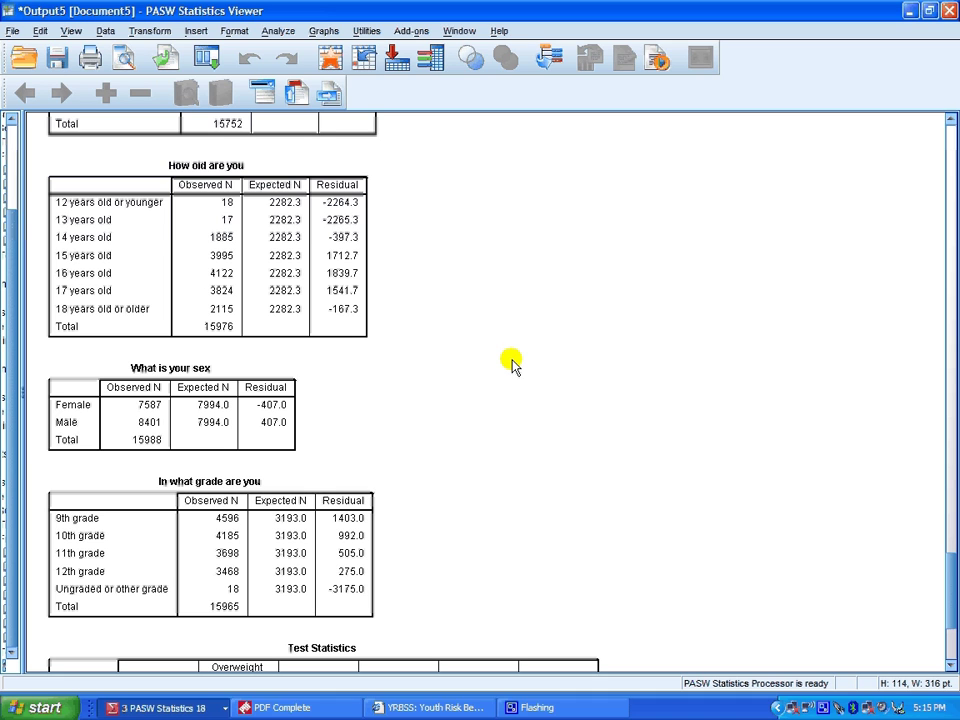
scroll(512, 362, "up", 5)
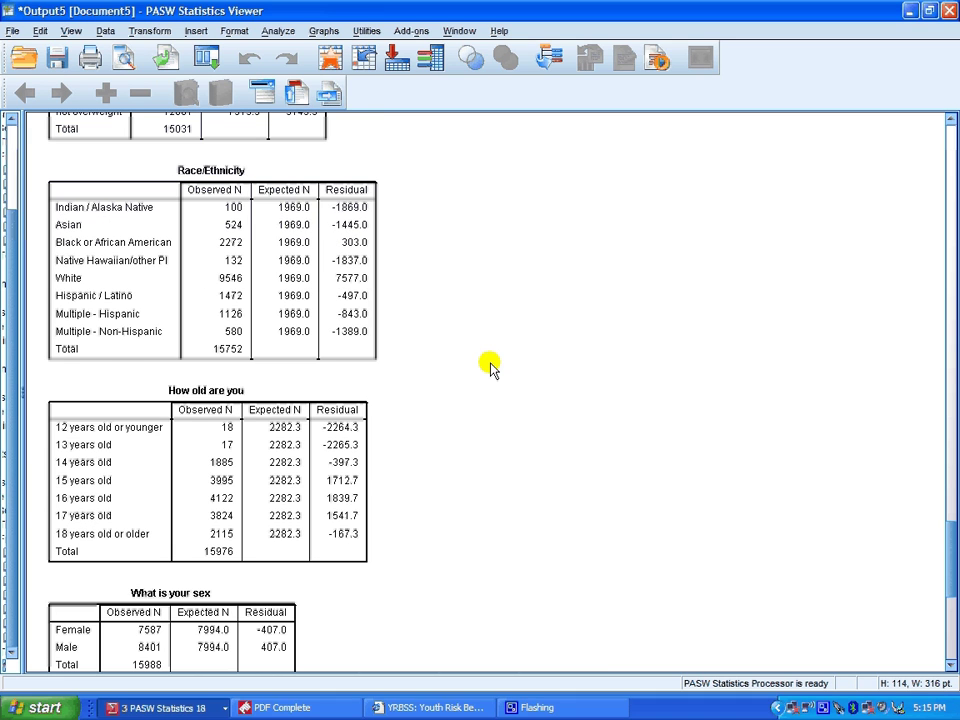
scroll(480, 350, "up", 6)
left_click(148, 270)
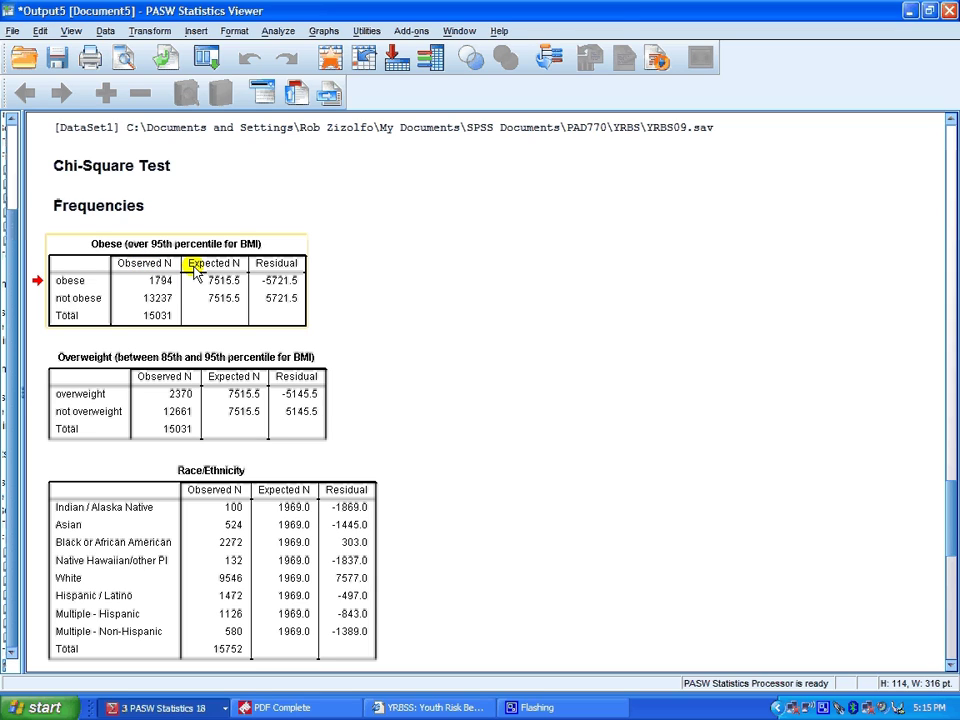
left_click(433, 263)
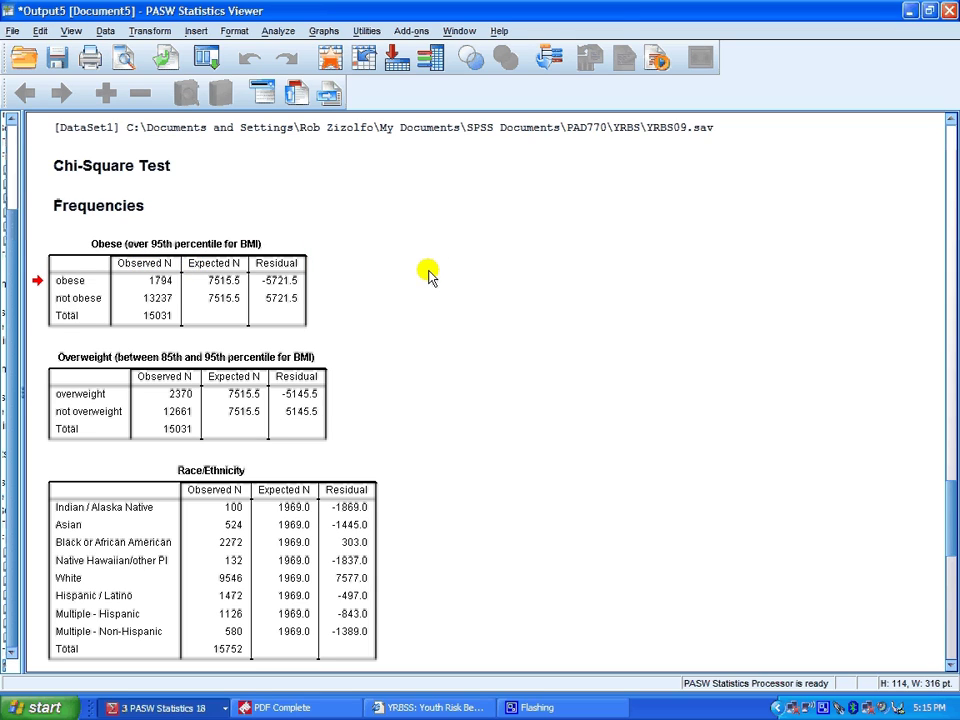
left_click(156, 368)
left_click(122, 272)
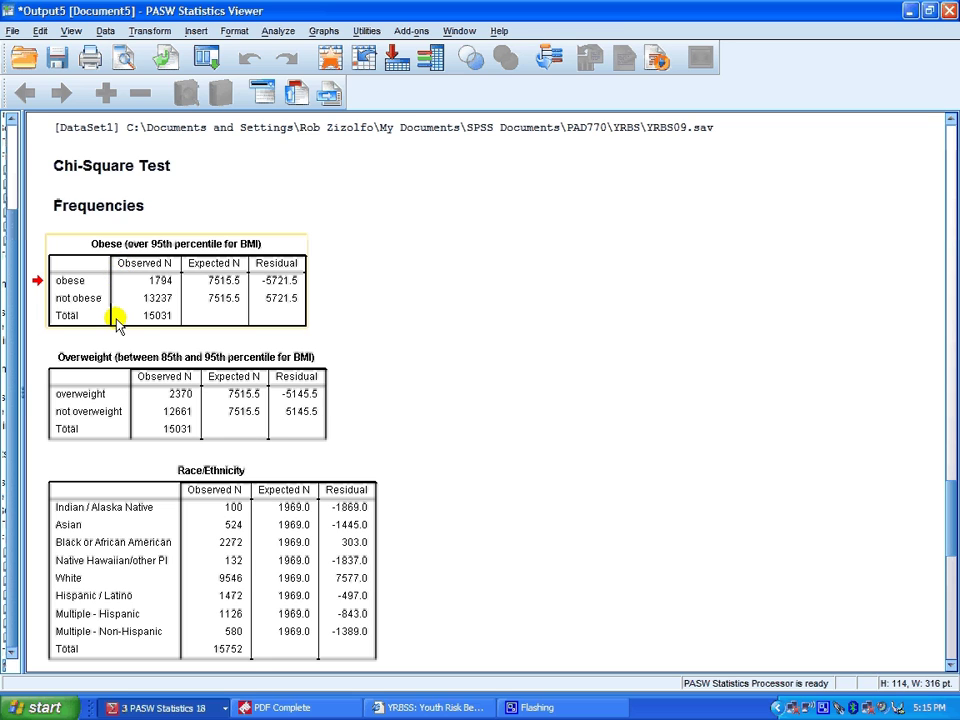
left_click(420, 295)
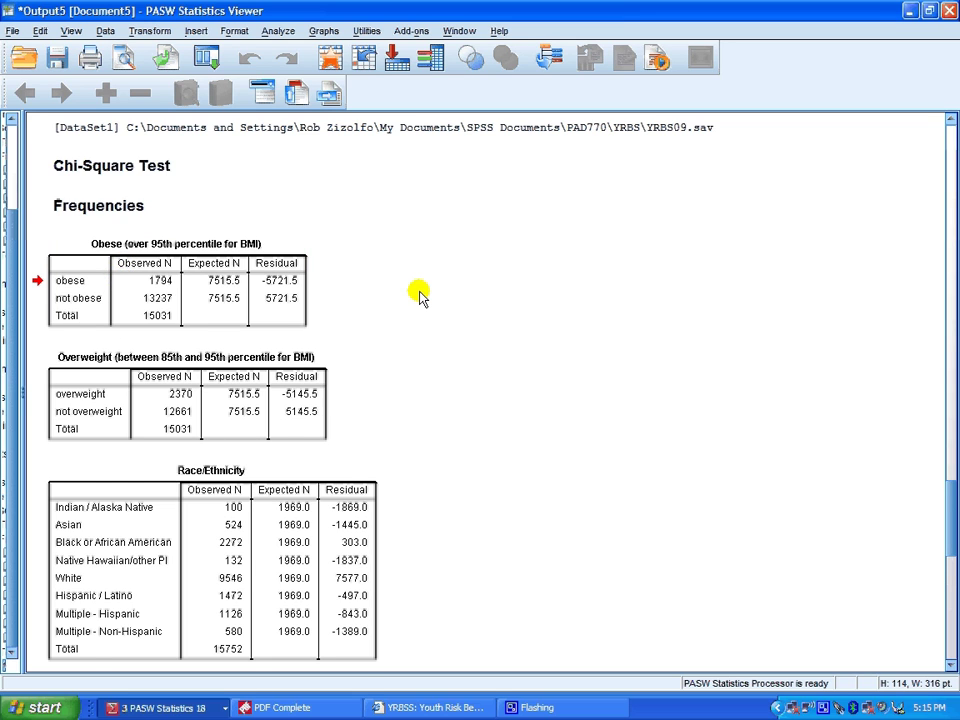
scroll(328, 290, "down", 3)
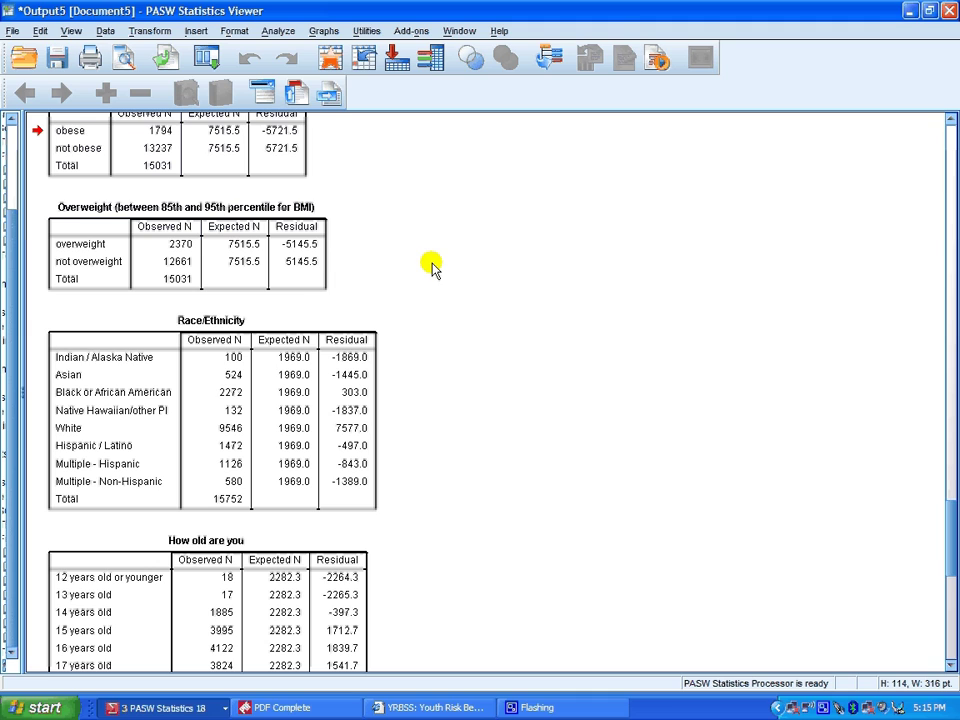
scroll(435, 275, "down", 6)
scroll(443, 287, "up", 6)
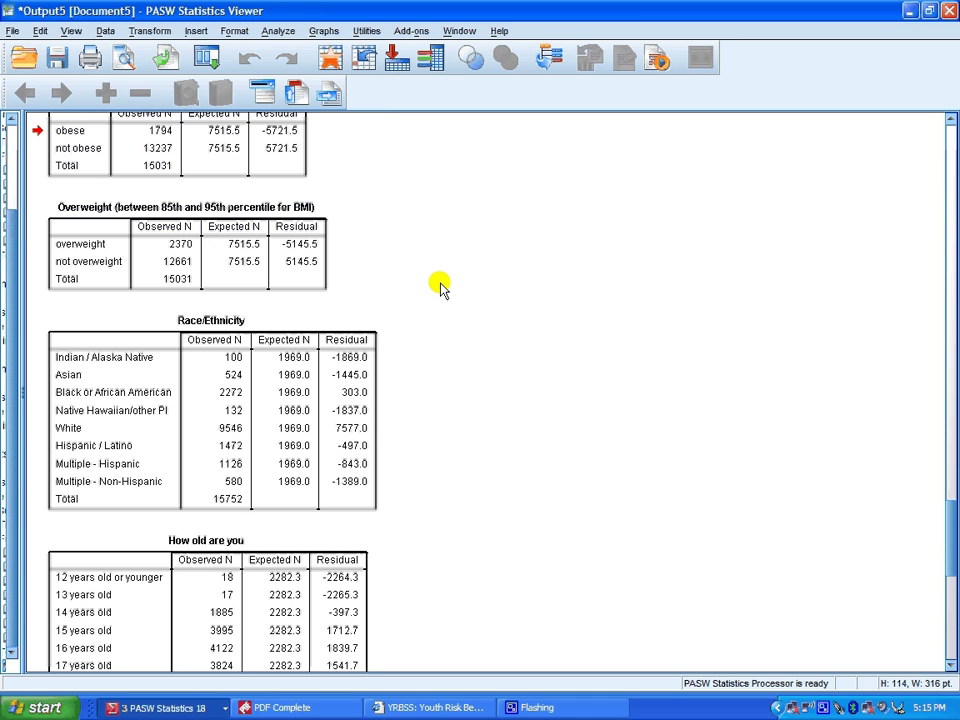
left_click(372, 418)
left_click(477, 236)
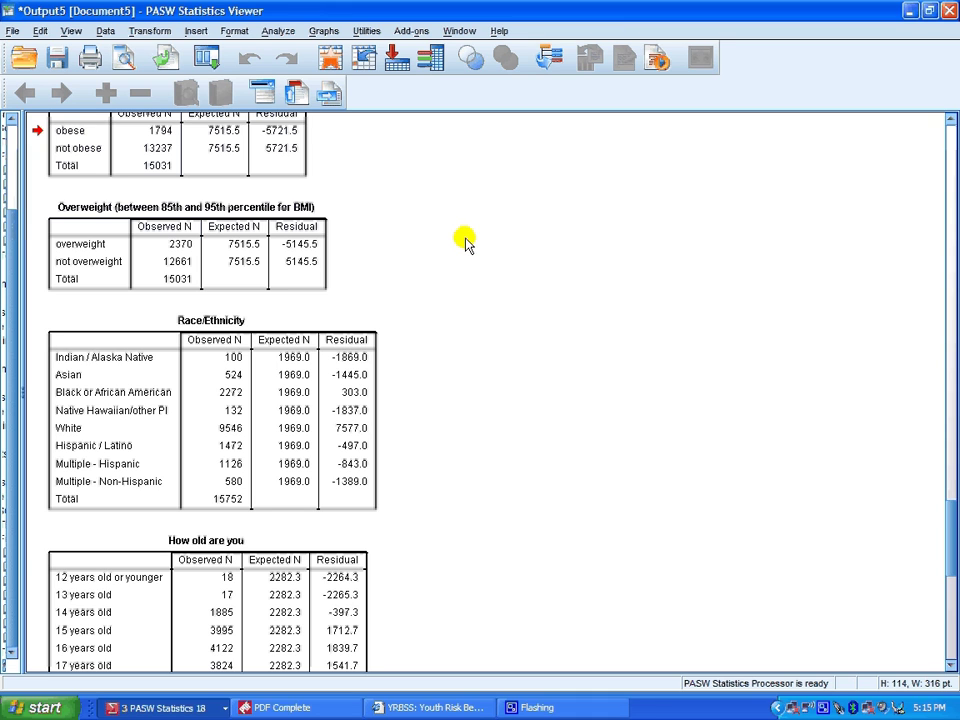
scroll(466, 241, "up", 5)
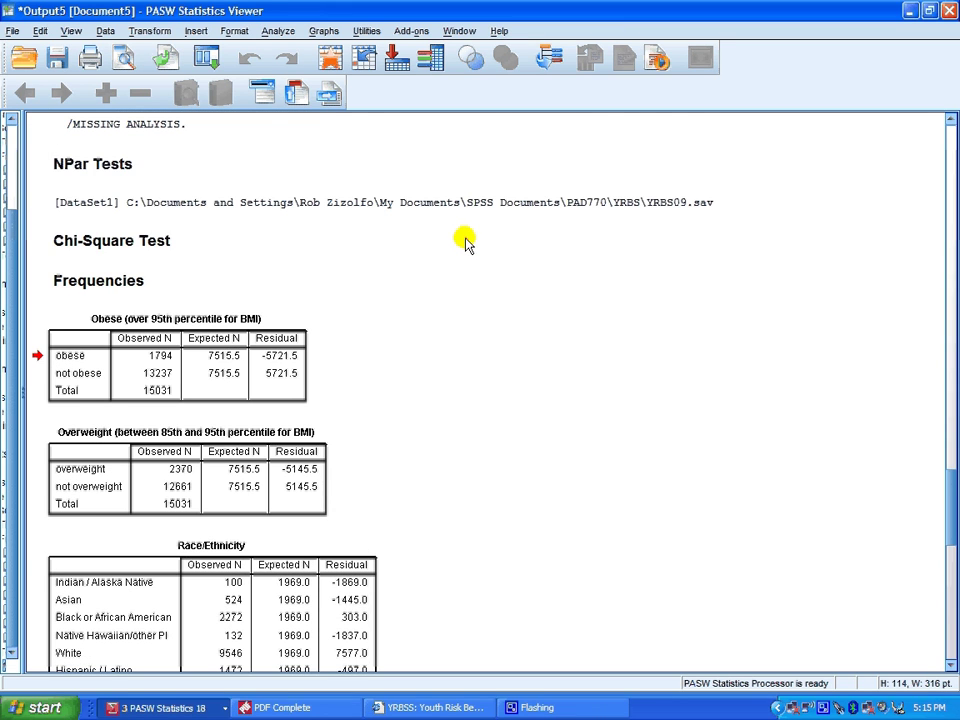
scroll(374, 321, "down", 2)
left_click(233, 285)
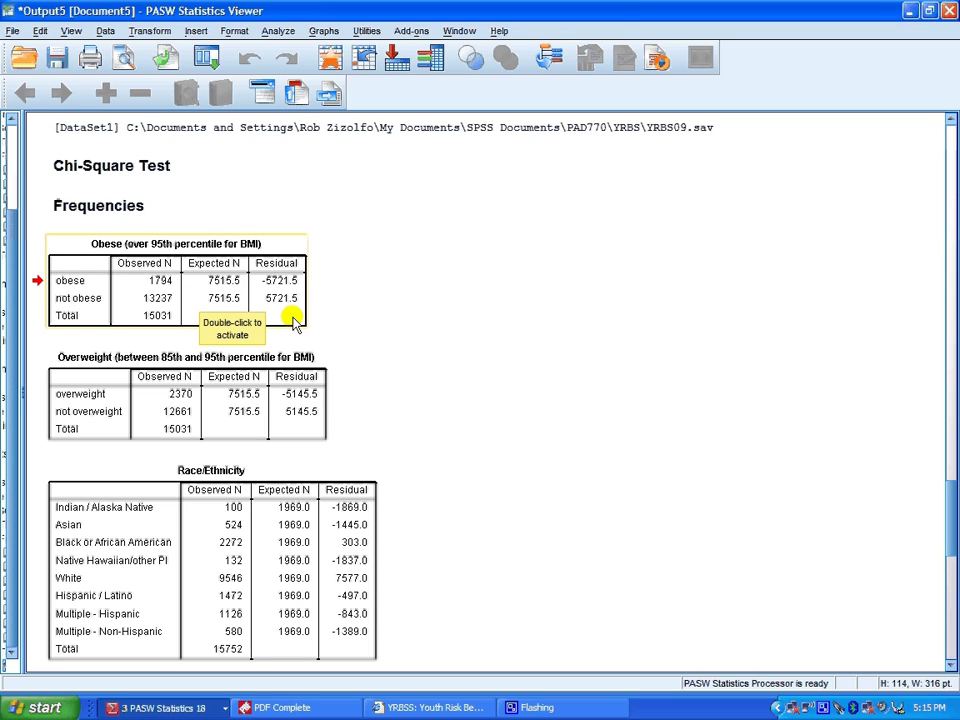
left_click(497, 487)
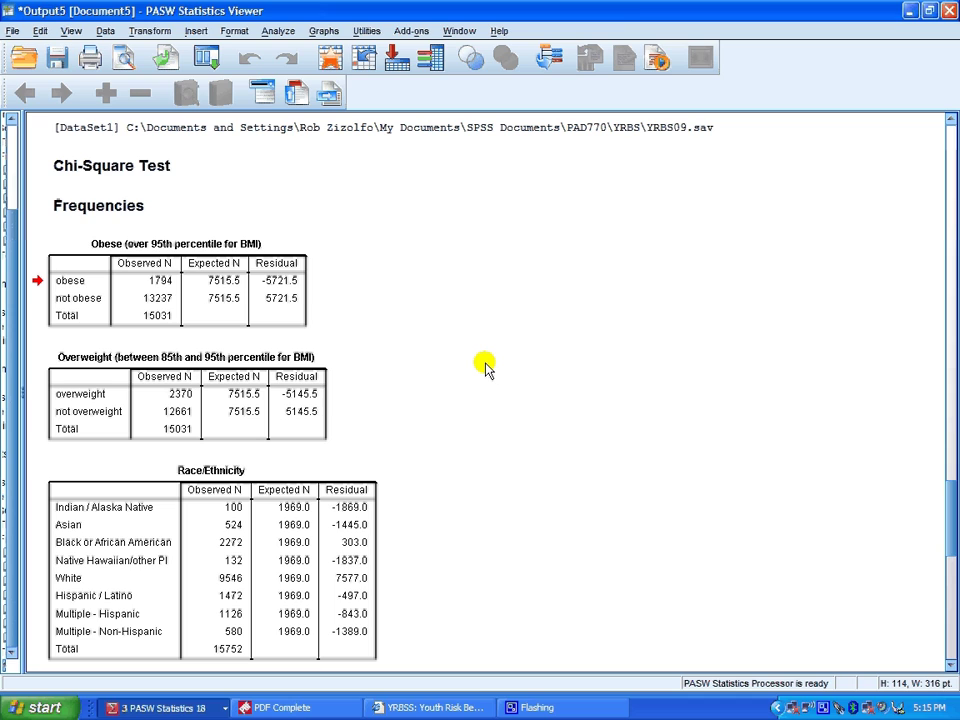
left_click(390, 207)
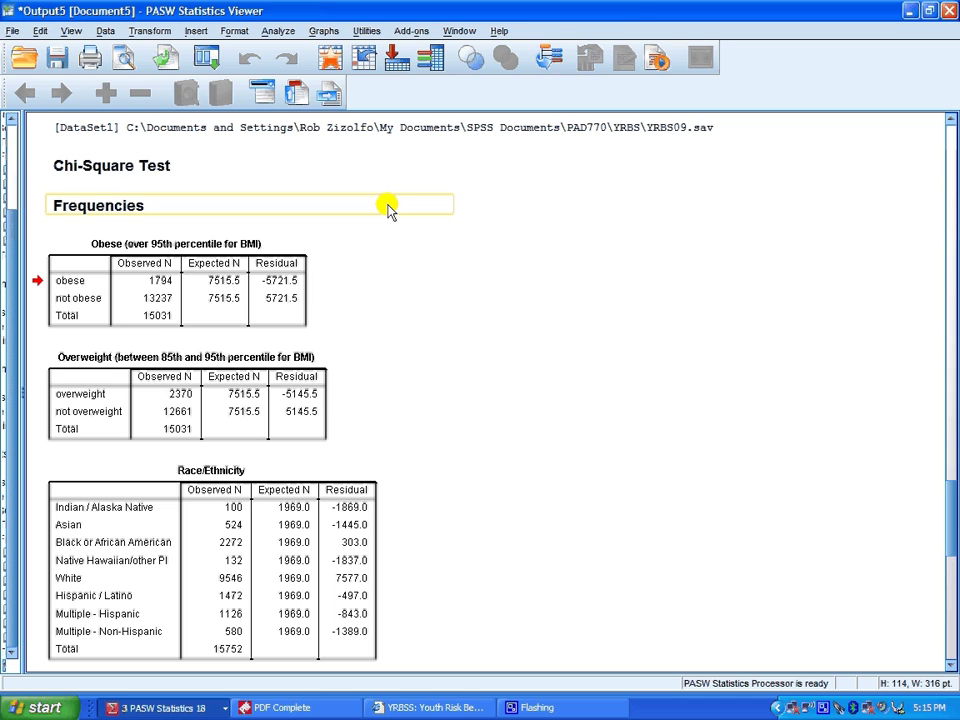
left_click(385, 234)
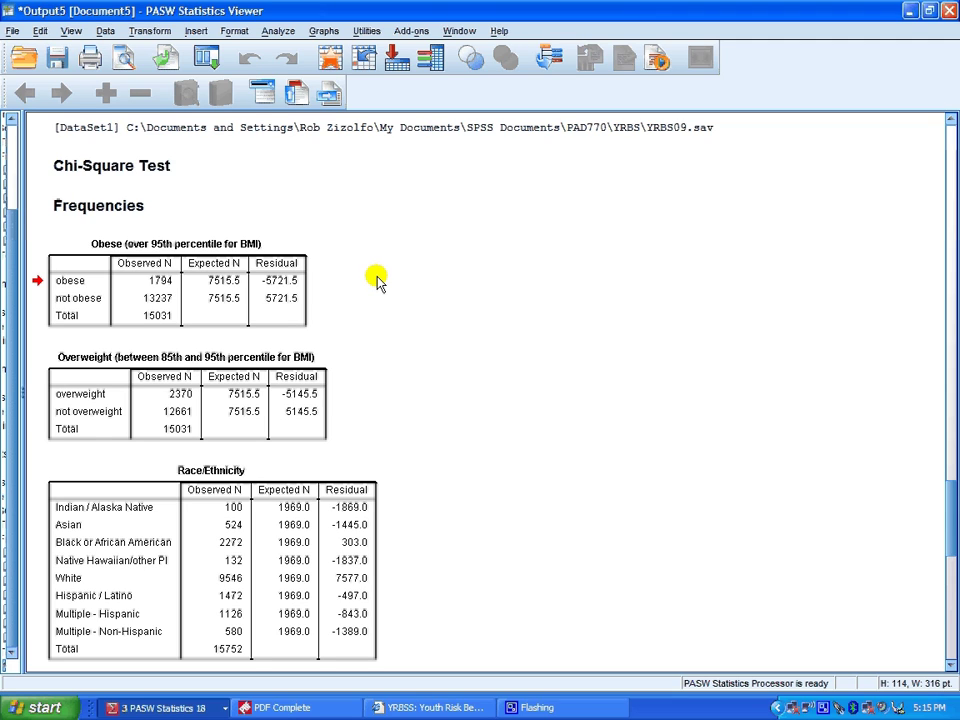
scroll(340, 192, "down", 3)
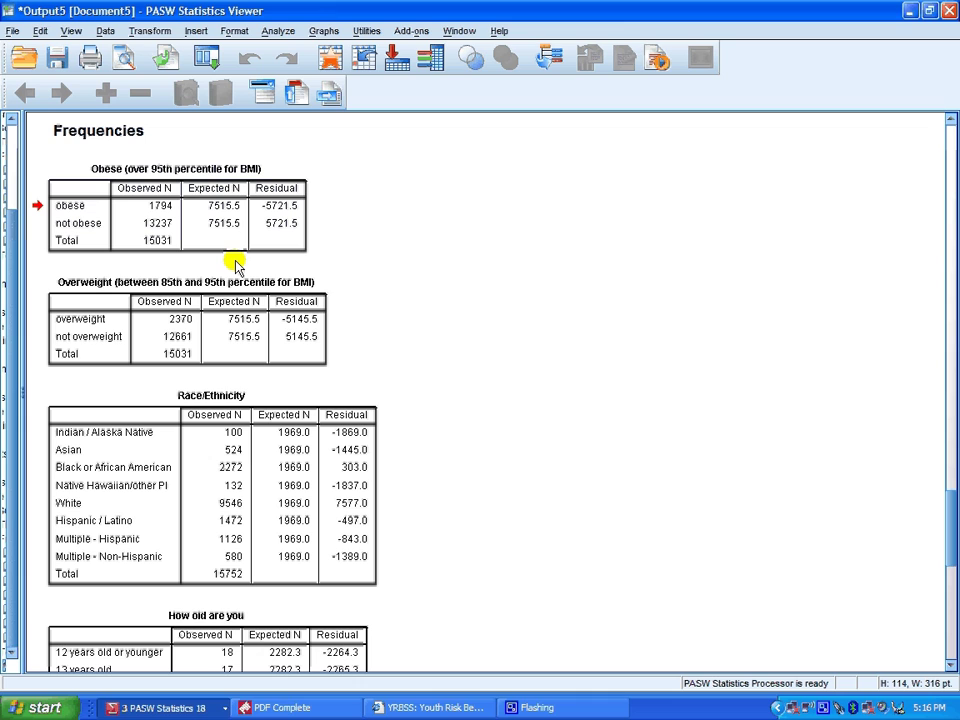
left_click(222, 191)
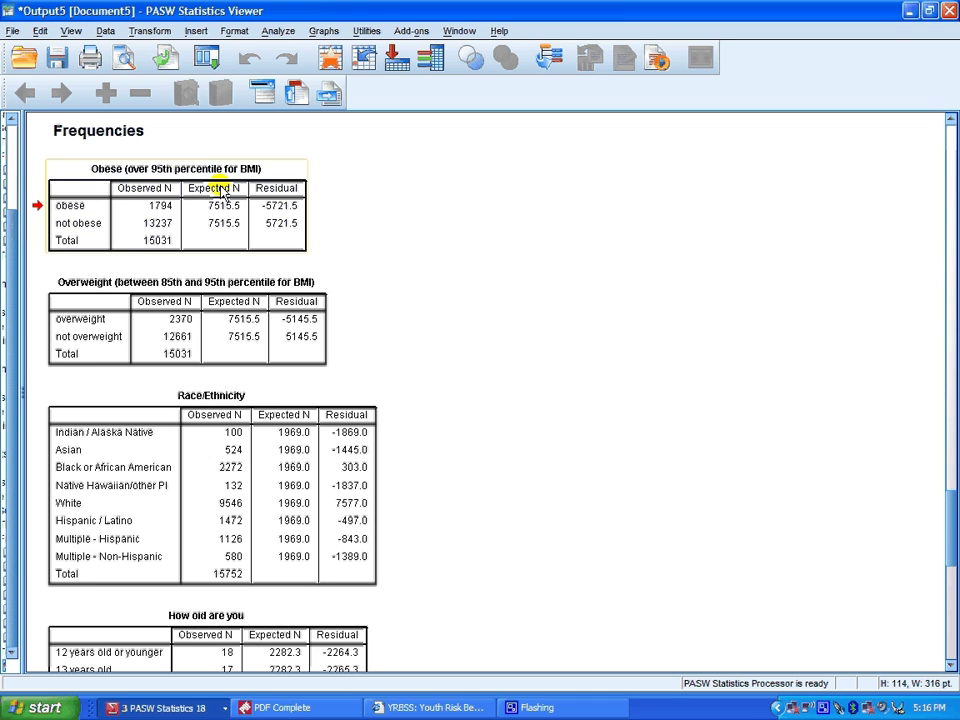
left_click(176, 543)
scroll(340, 290, "down", 3)
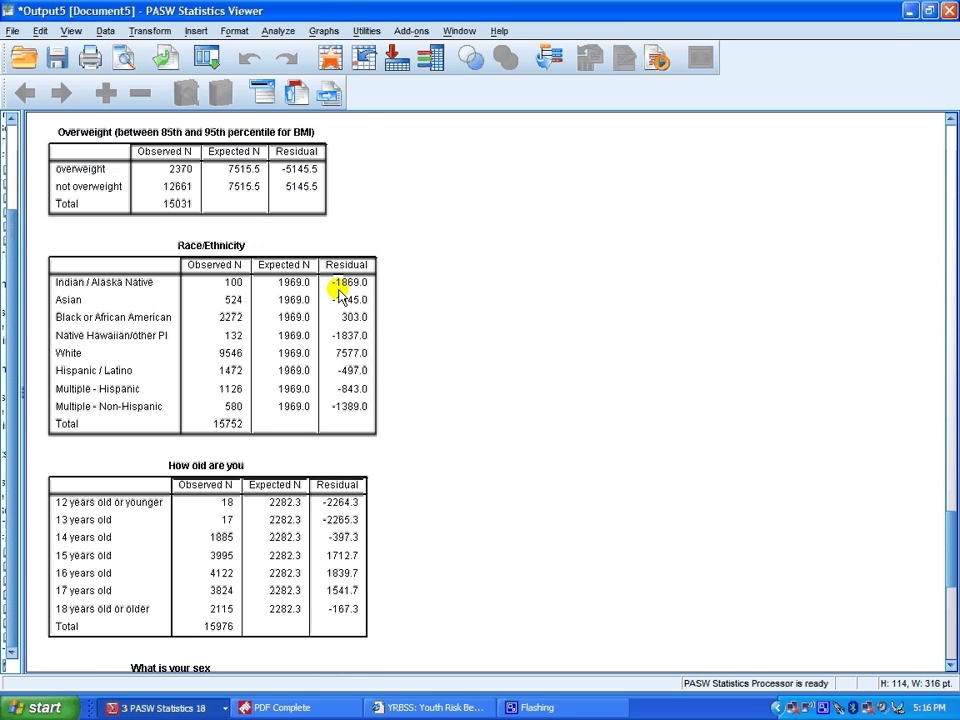
scroll(340, 290, "down", 3)
left_click(229, 589)
scroll(330, 470, "down", 2)
left_click(355, 385)
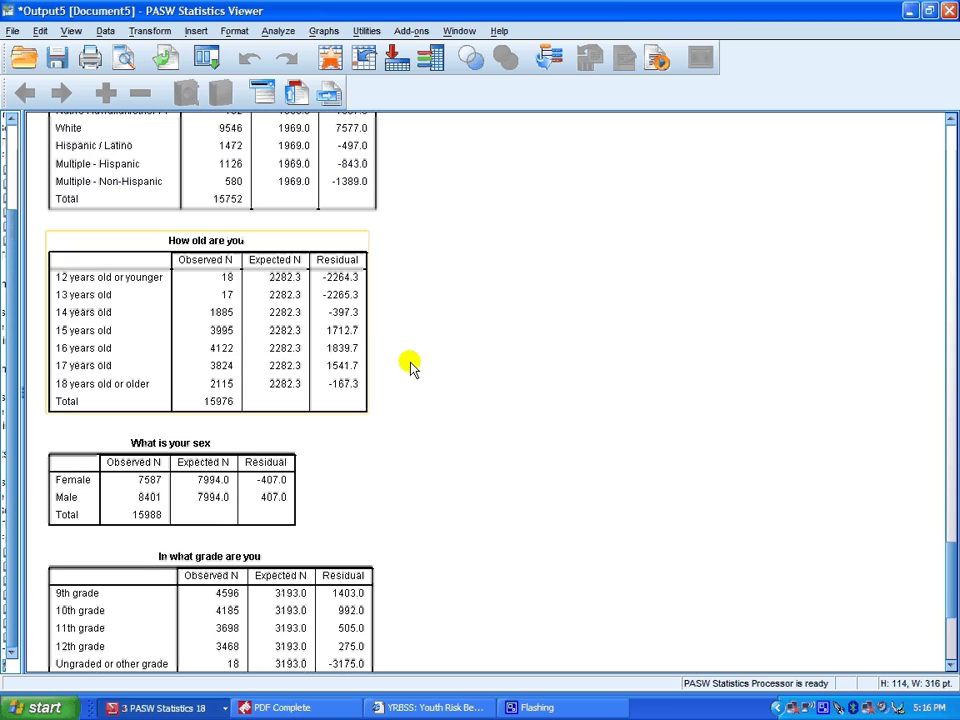
scroll(500, 368, "up", 3)
left_click(582, 370)
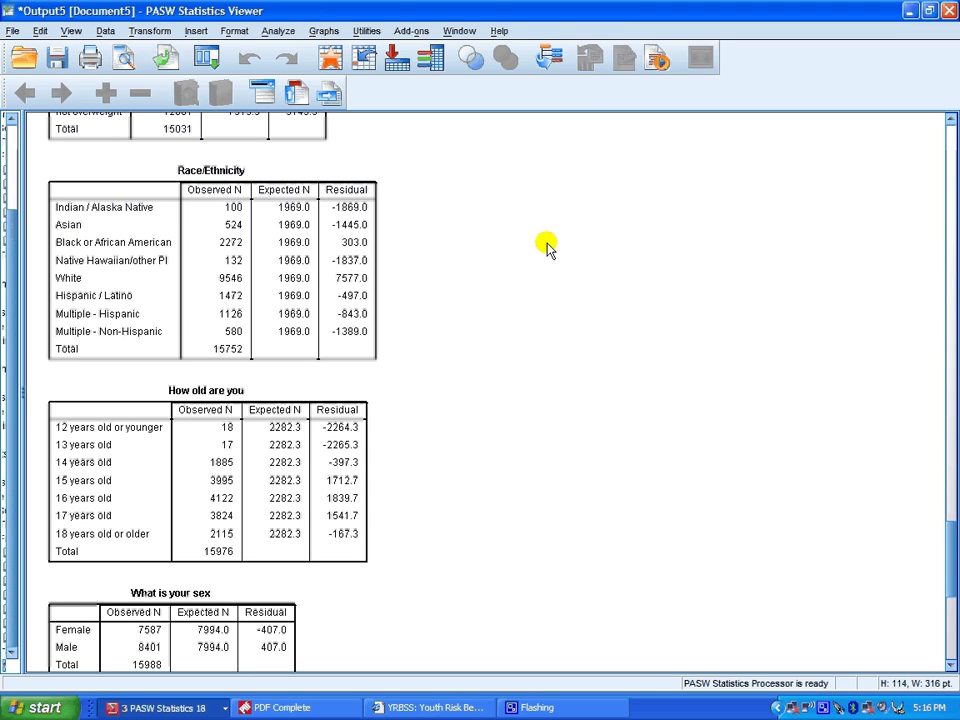
left_click(340, 160)
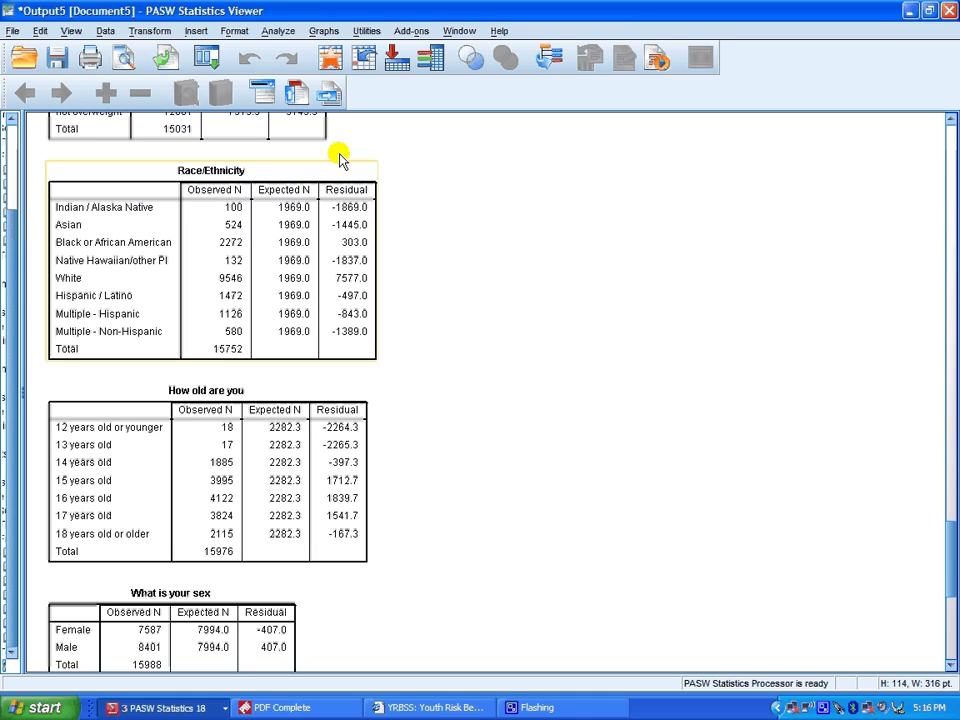
left_click(498, 204)
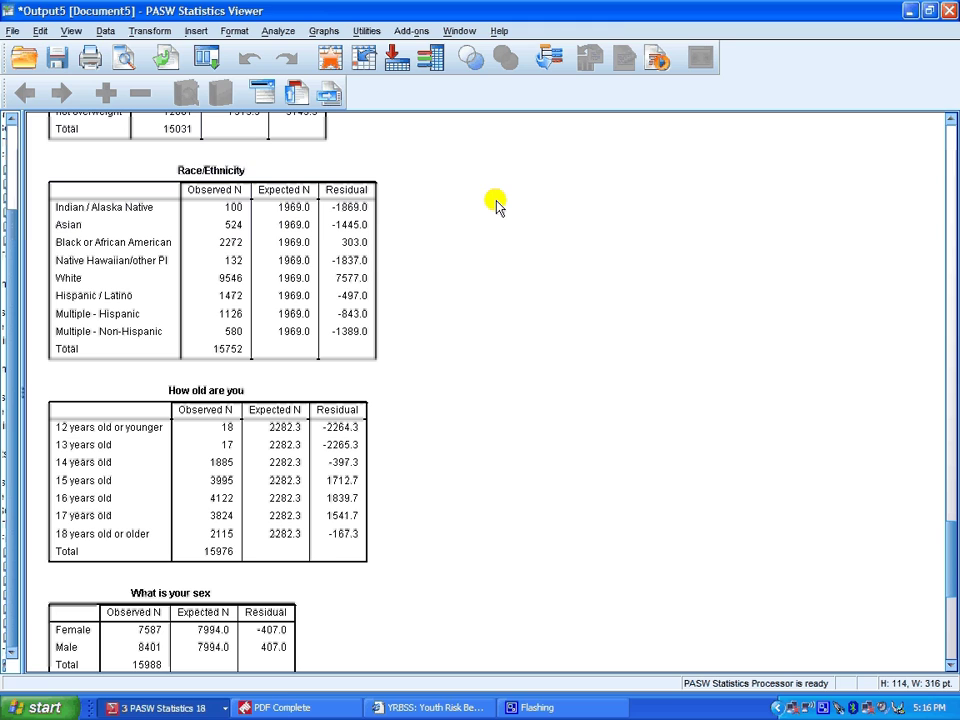
left_click(373, 265)
scroll(390, 225, "up", 3)
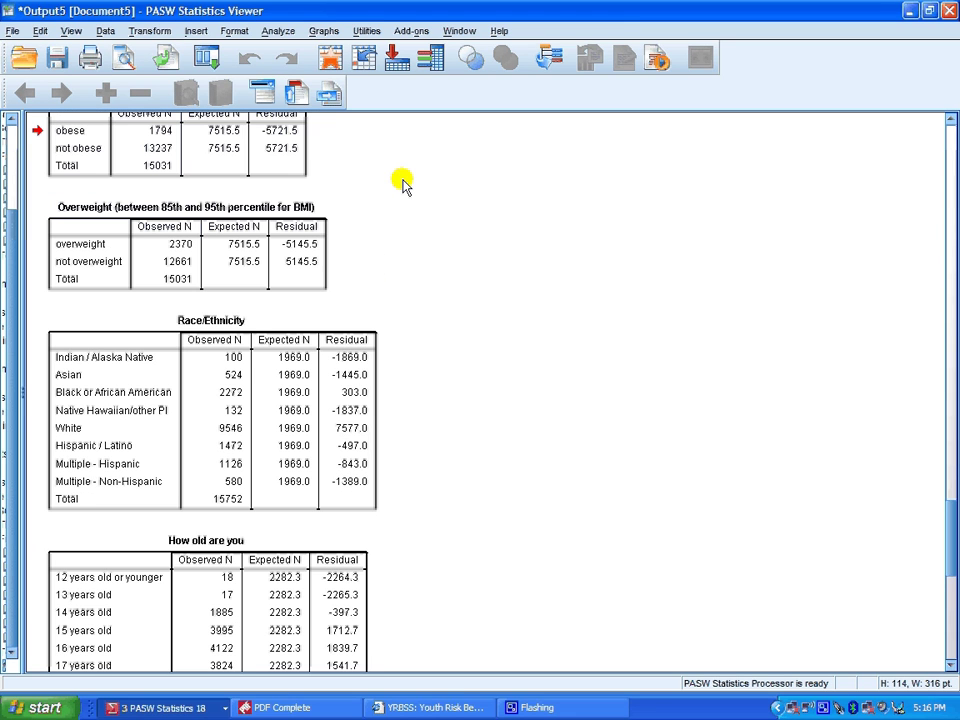
scroll(389, 196, "up", 2)
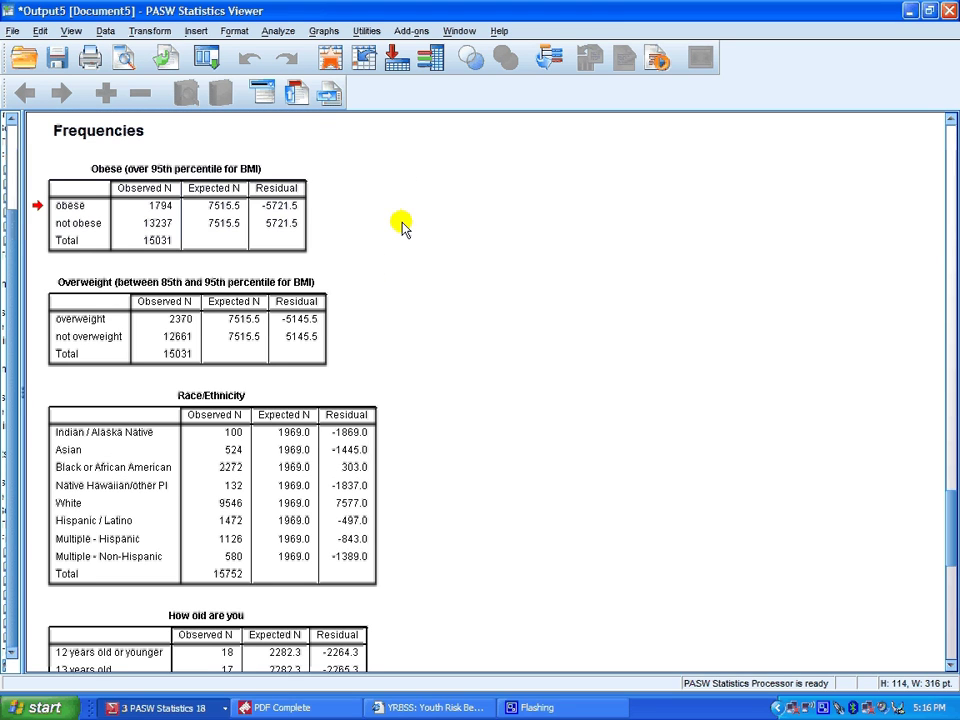